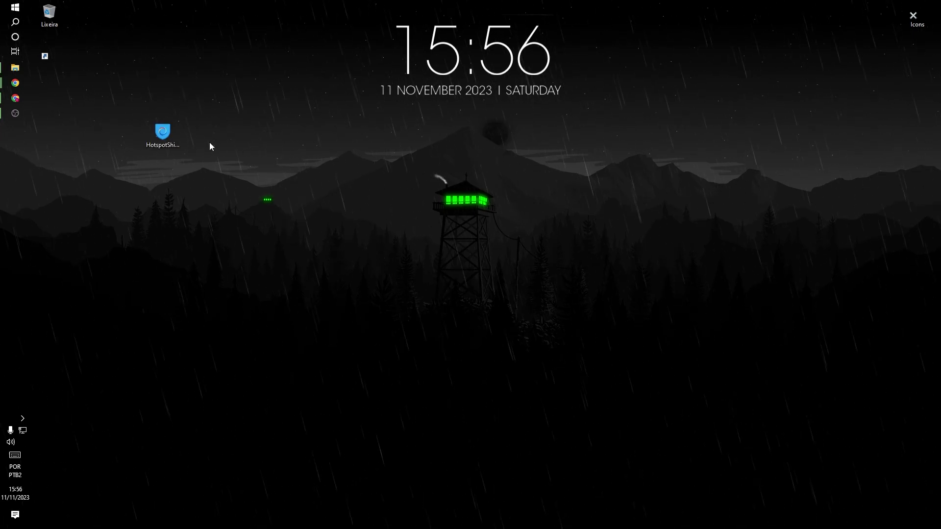
# - Run the Hotspot Shield 12.4.1 installer from the desktop and install the program
pyautogui.click(168, 149)
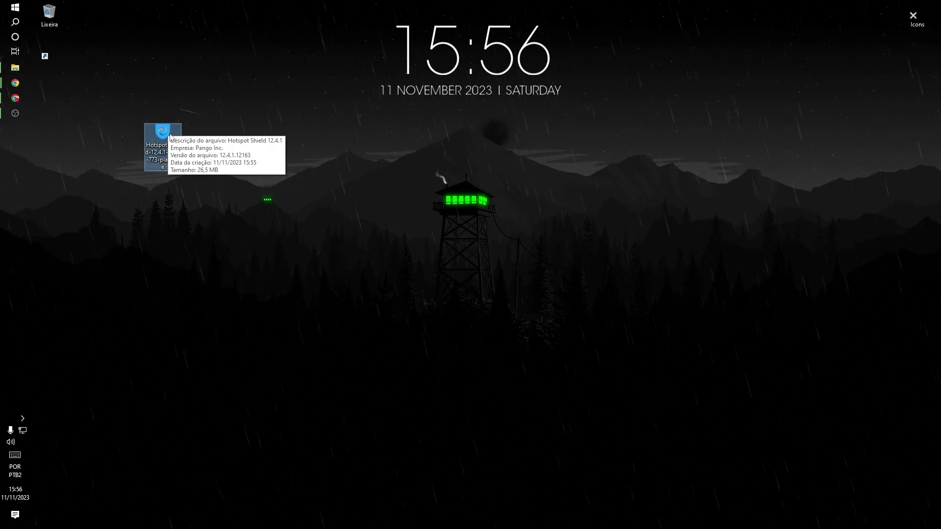
pyautogui.doubleClick(168, 136)
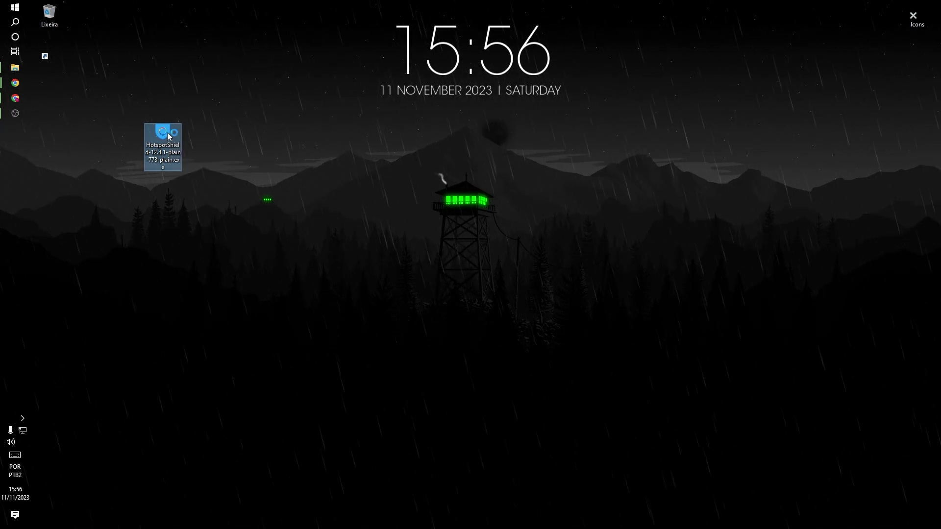
pyautogui.click(588, 361)
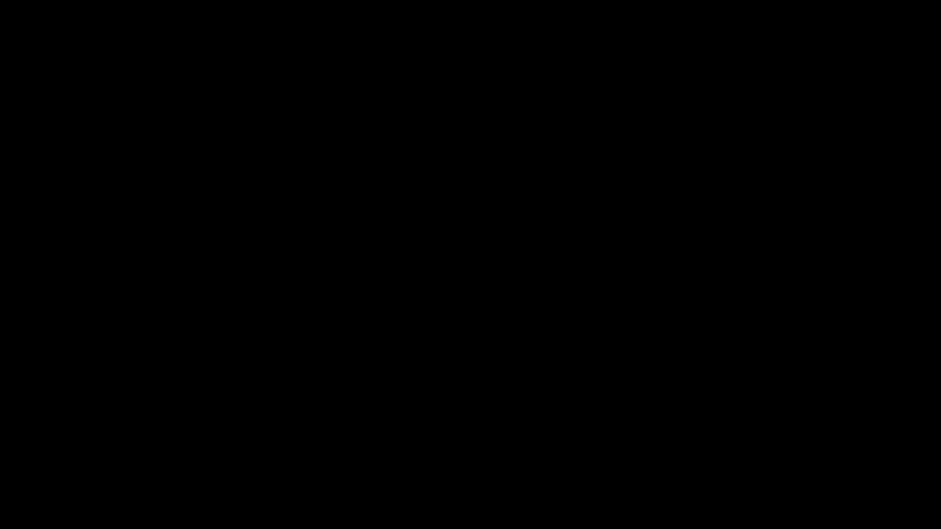
pyautogui.click(433, 295)
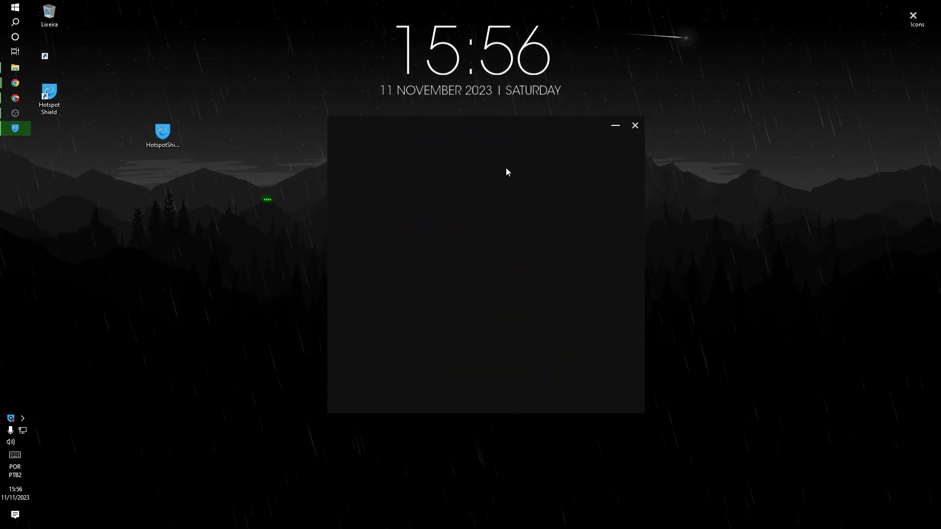
# - Skip the Hotspot Shield introduction, continue with the free Basic plan and decline the Premium trial offer
pyautogui.click(594, 374)
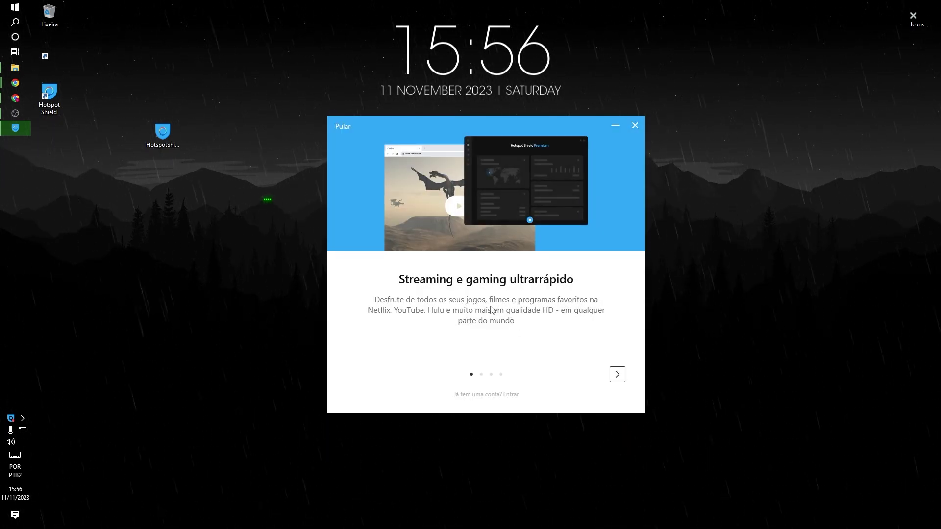
pyautogui.click(342, 128)
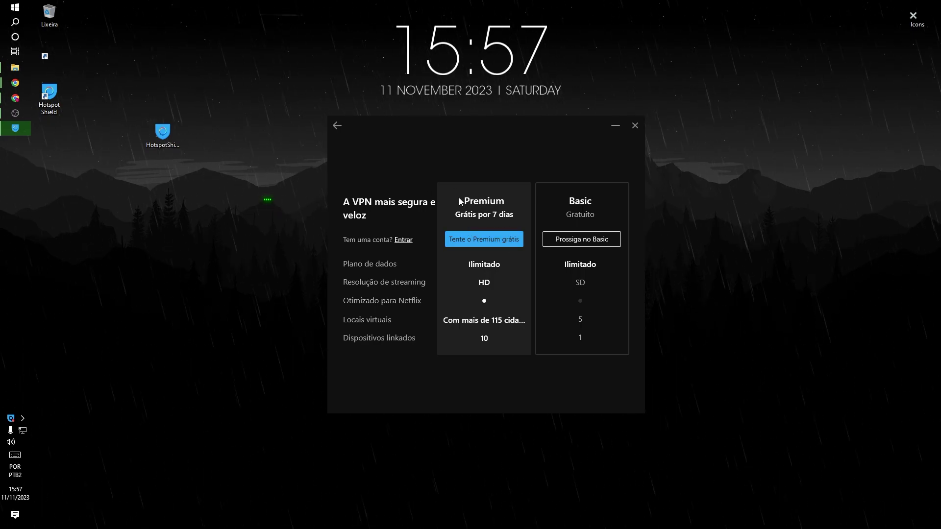
pyautogui.click(588, 240)
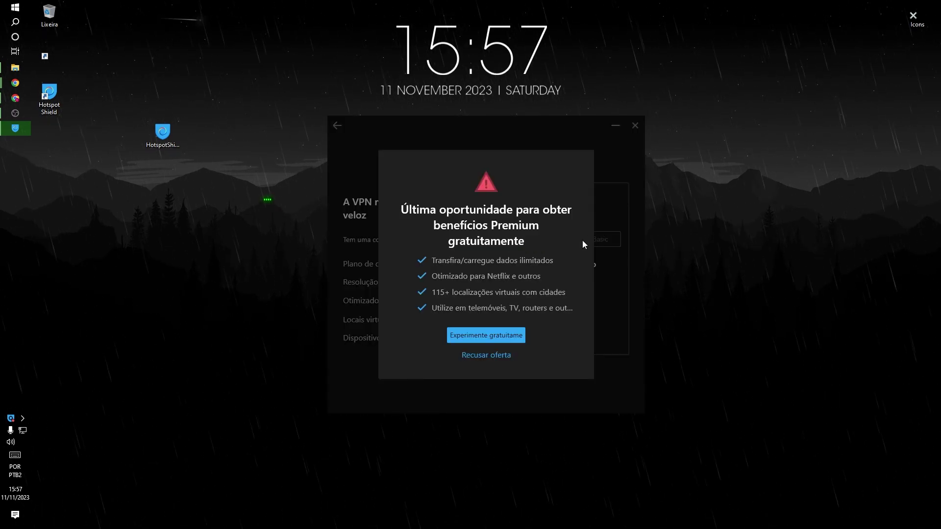
pyautogui.click(496, 356)
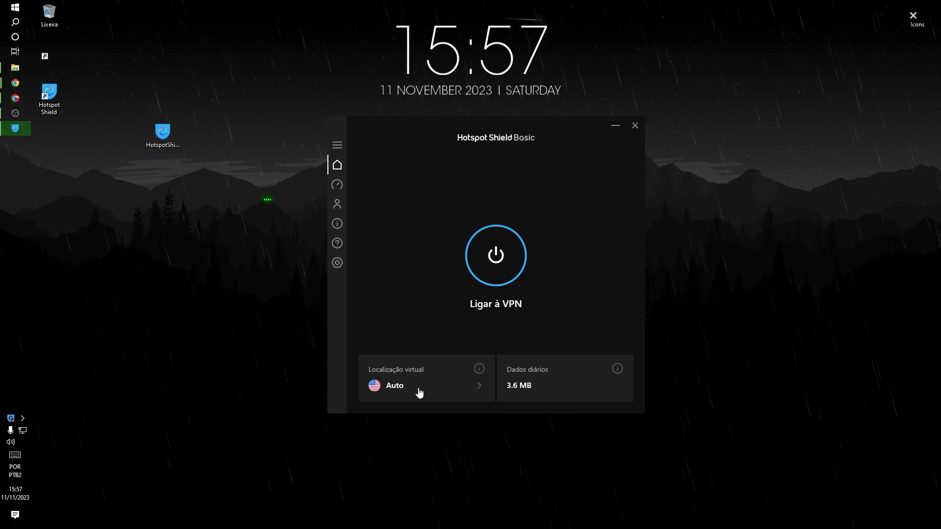
# - Connect the VPN to the Reino Unido virtual location and minimize the Hotspot Shield window
pyautogui.click(478, 386)
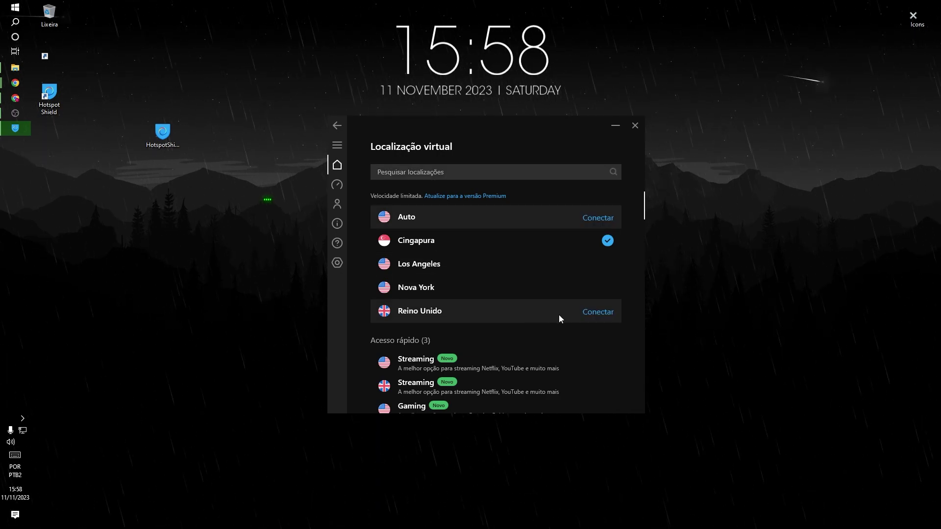
pyautogui.click(599, 312)
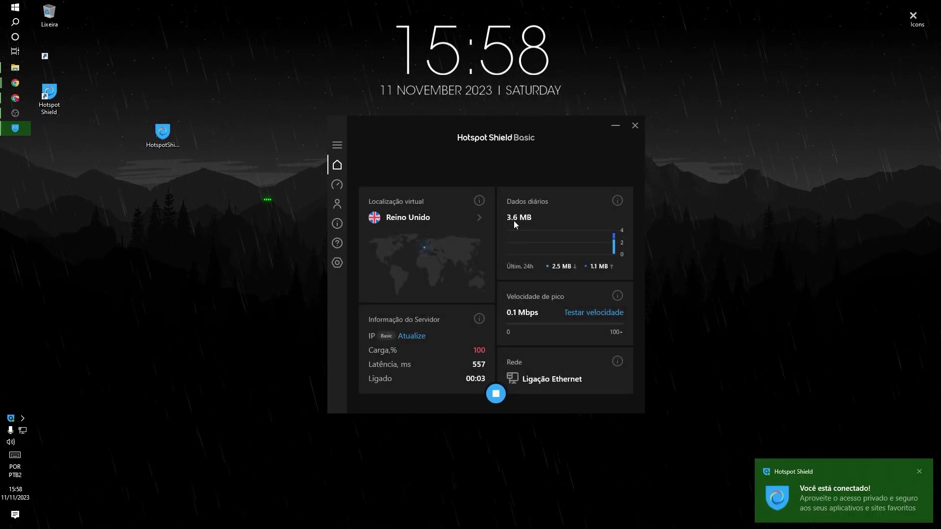
pyautogui.click(616, 129)
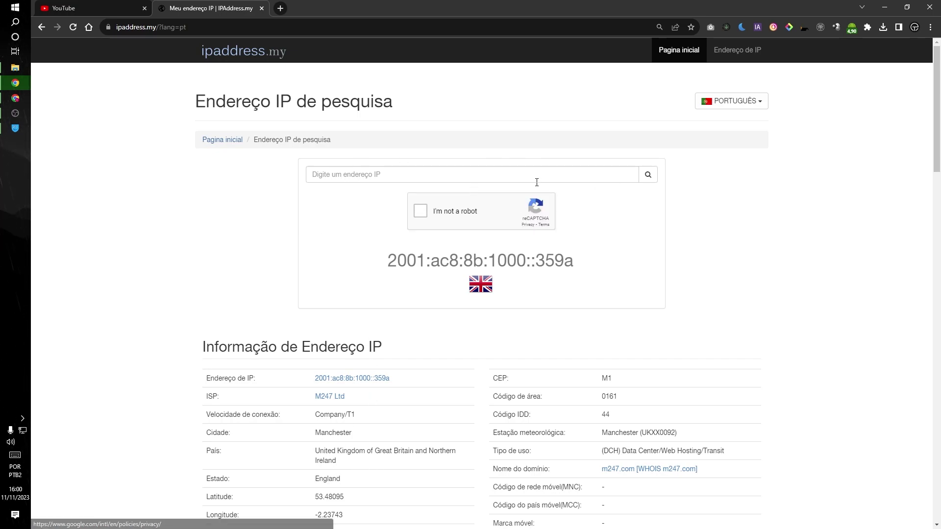
# - Reload the YouTube home page in Chrome, examine its recommended and trending videos, and minimize the browser
pyautogui.click(72, 5)
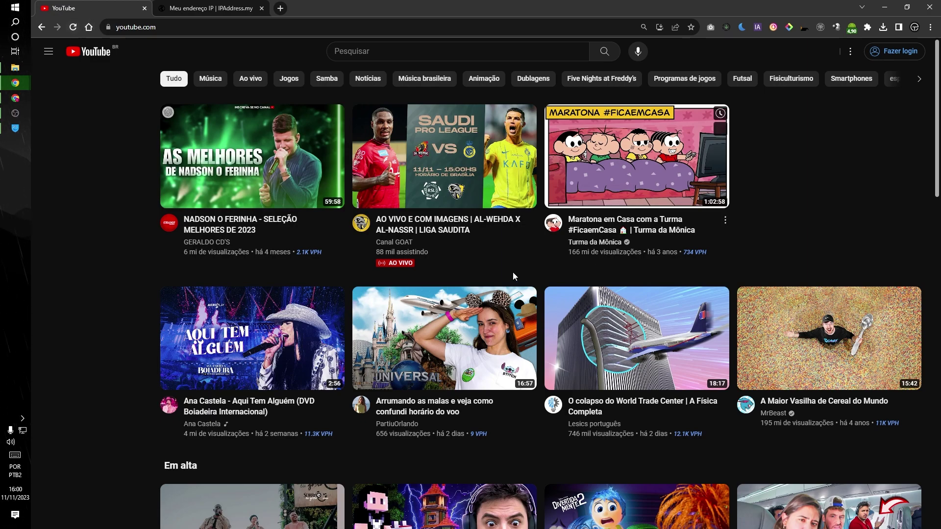
pyautogui.click(74, 27)
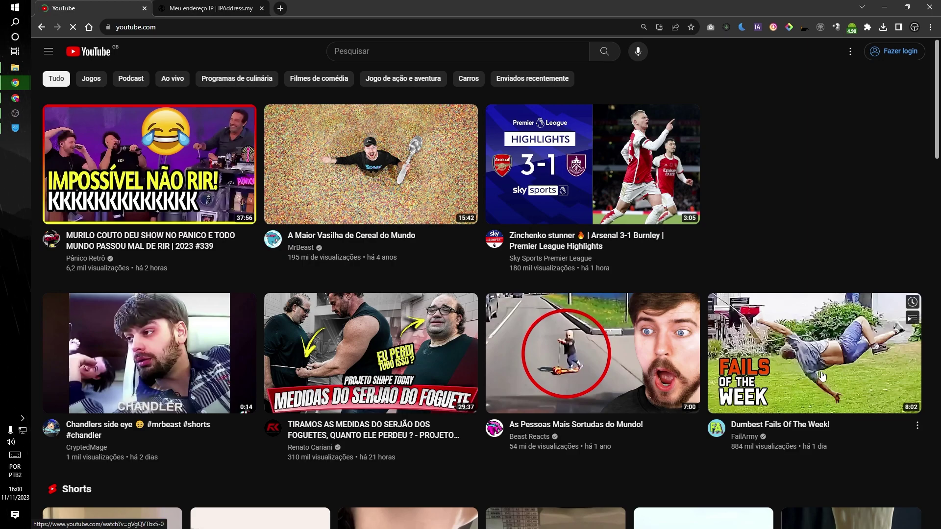
pyautogui.scroll(-1, 779, 390)
pyautogui.scroll(-15, 748, 346)
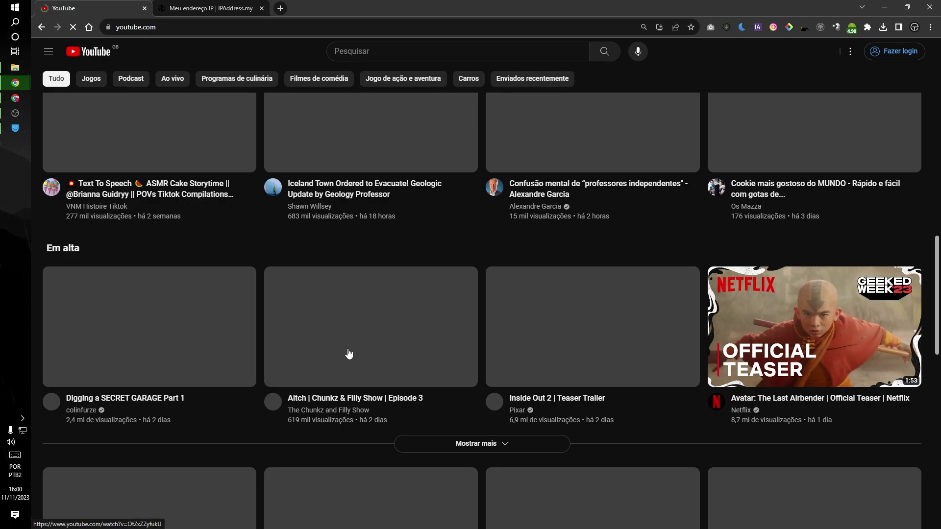
pyautogui.scroll(-5, 384, 307)
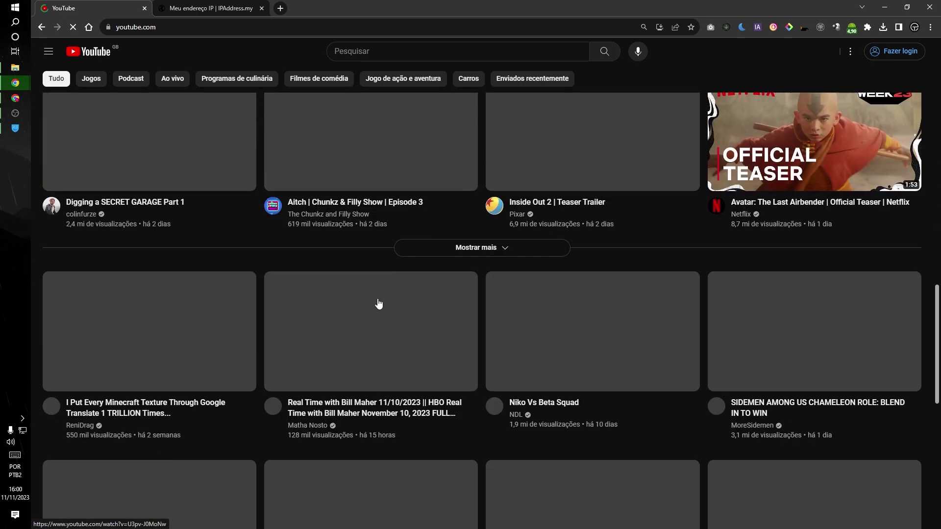
pyautogui.scroll(5, 198, 213)
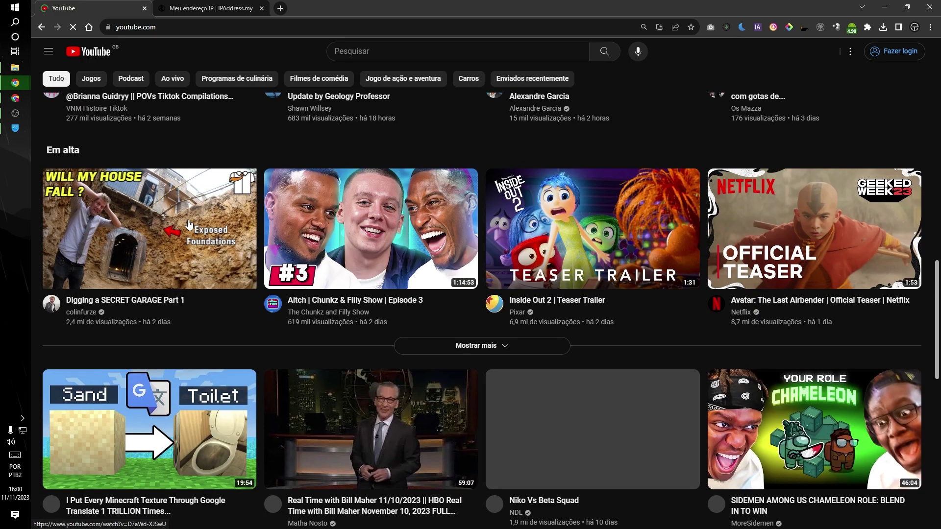
pyautogui.scroll(-4, 338, 289)
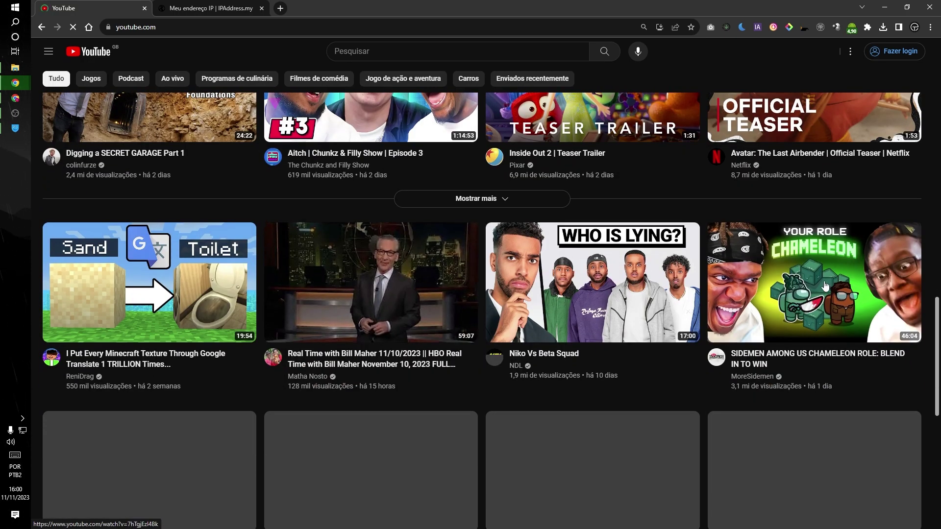
pyautogui.scroll(-3, 366, 248)
pyautogui.scroll(4, 367, 248)
pyautogui.click(884, 7)
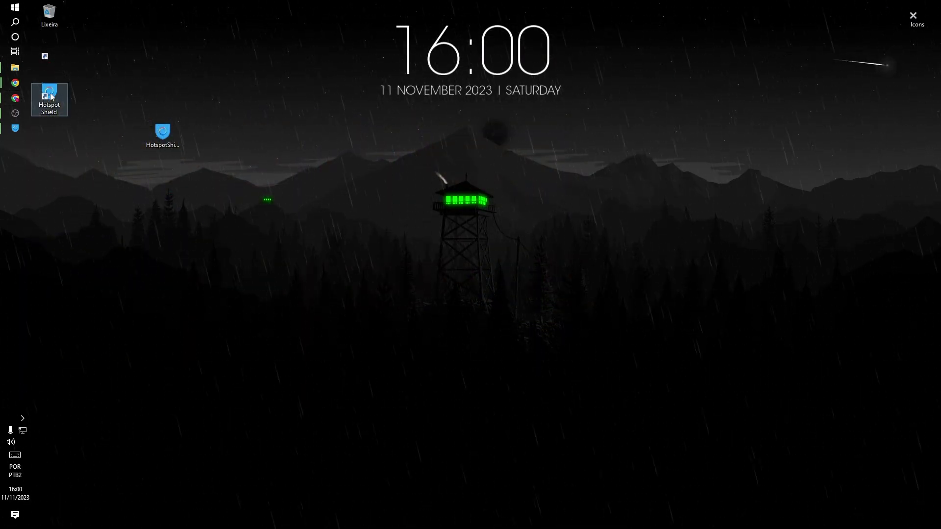
# - Disconnect the Hotspot Shield VPN, close its window and quit the program running in the background
pyautogui.click(14, 129)
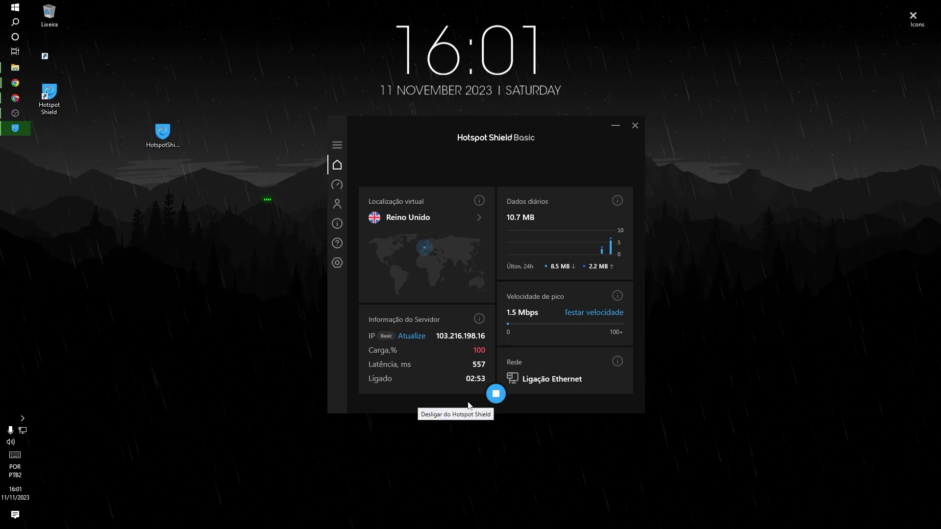
pyautogui.click(496, 393)
pyautogui.click(622, 125)
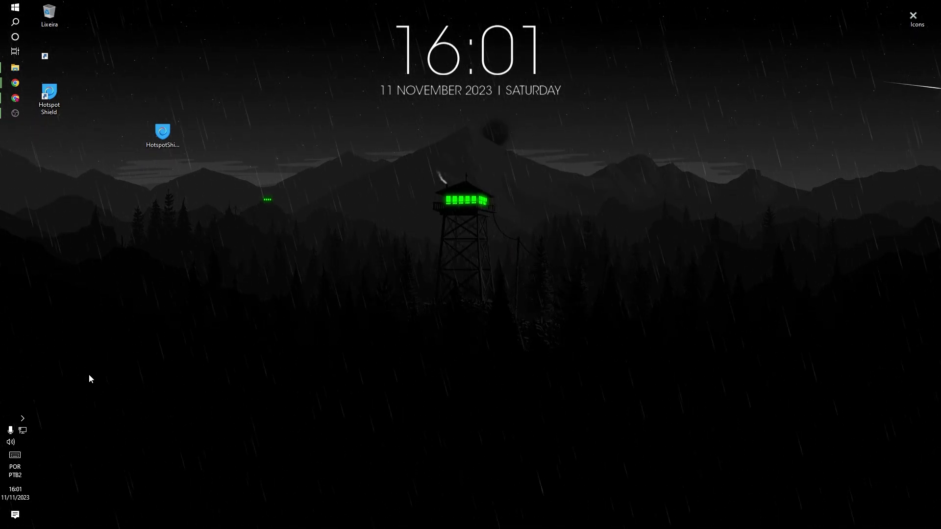
pyautogui.click(23, 418)
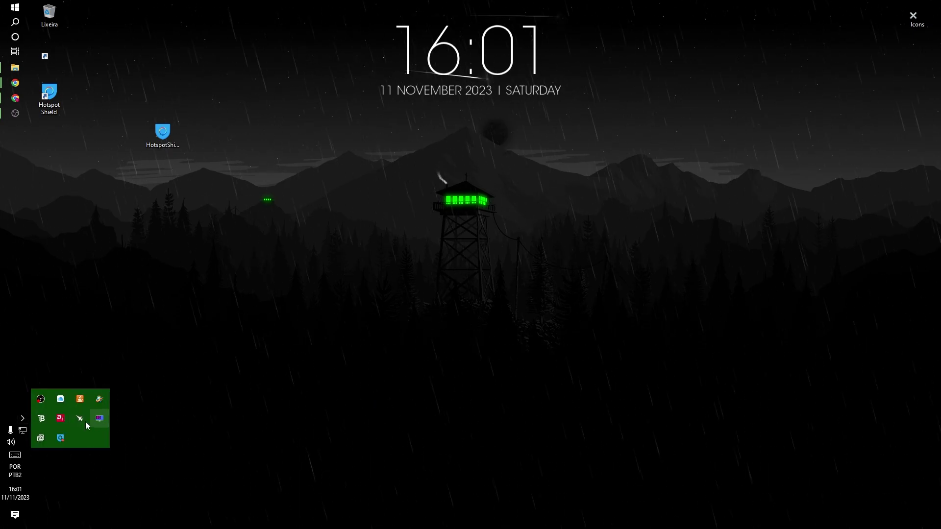
pyautogui.rightClick(63, 439)
pyautogui.click(84, 459)
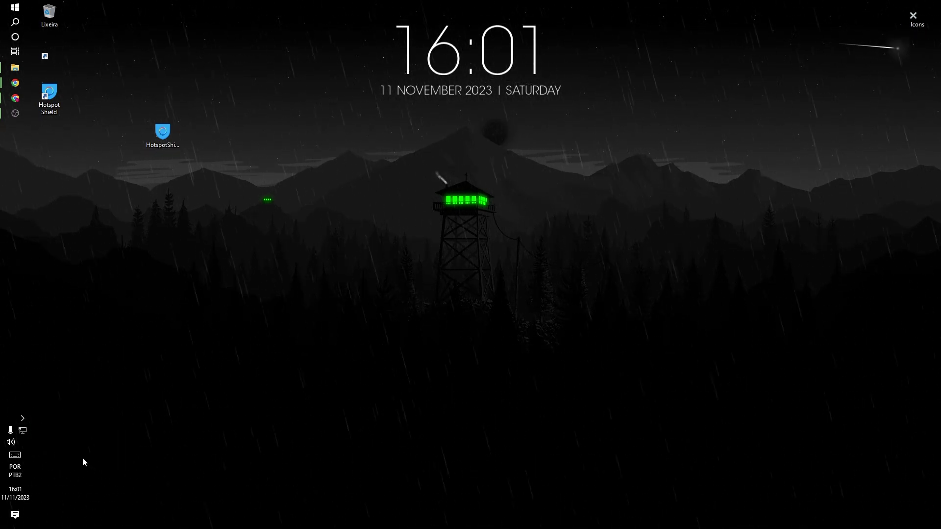
# - Install hide.me VPN 3.16.2 from the desktop installer and choose its free plan on the welcome screen
pyautogui.click(169, 134)
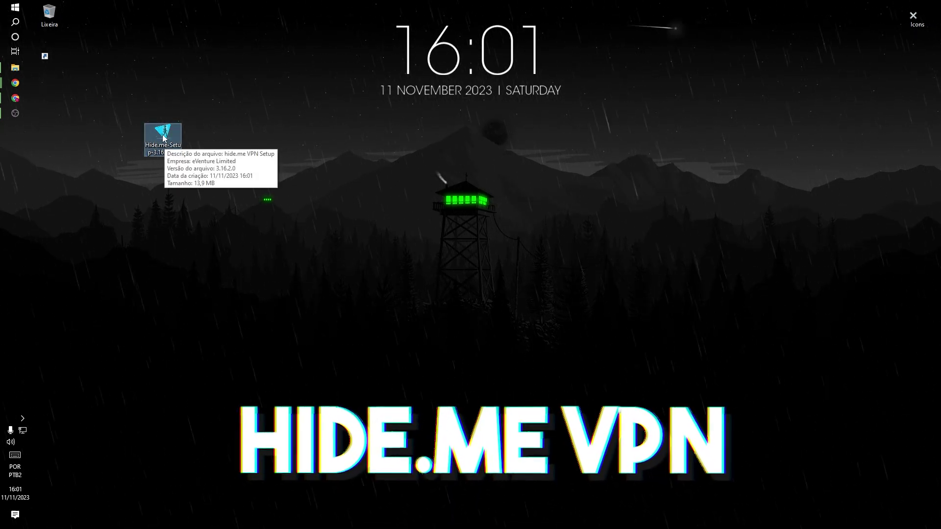
pyautogui.doubleClick(164, 140)
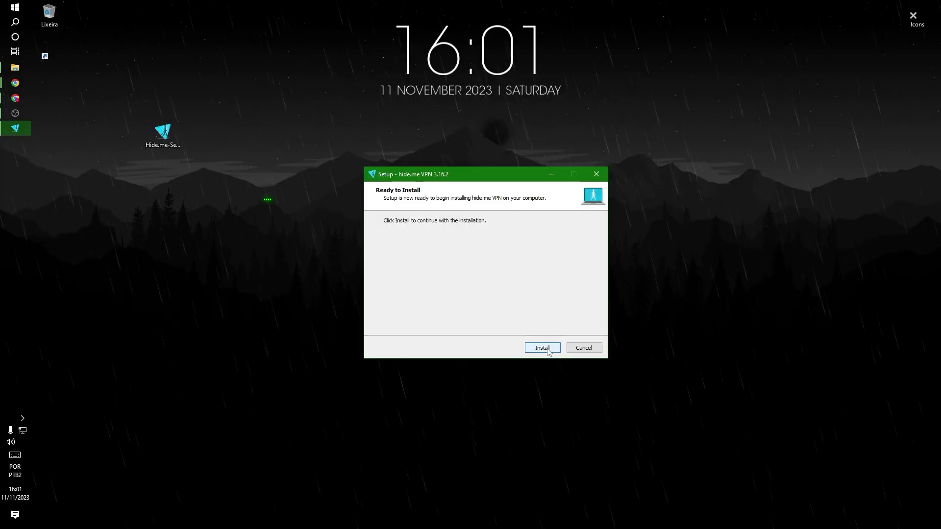
pyautogui.click(543, 348)
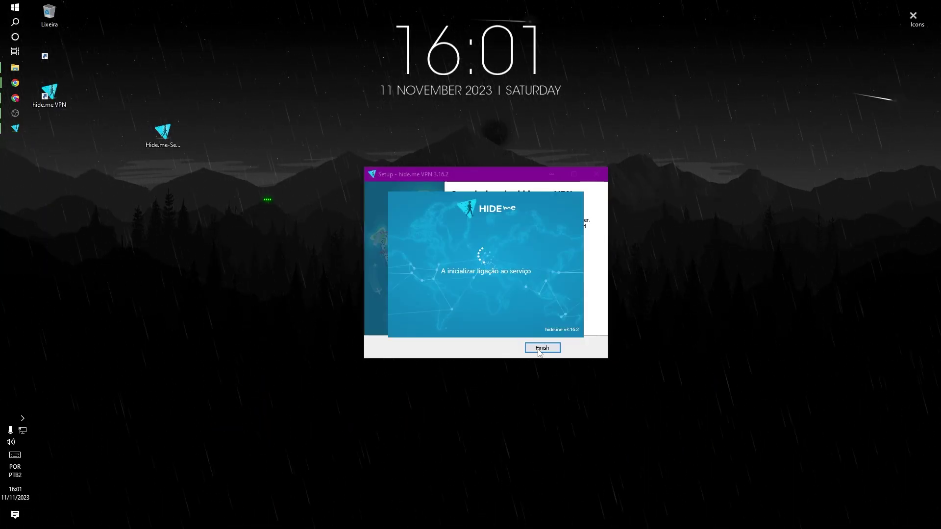
pyautogui.click(542, 348)
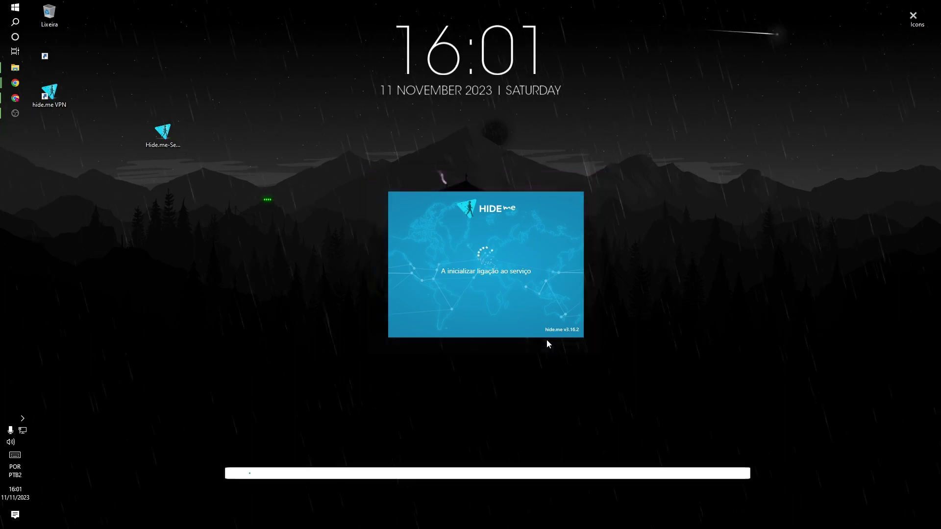
pyautogui.moveTo(335, 138); pyautogui.dragTo(501, 115)
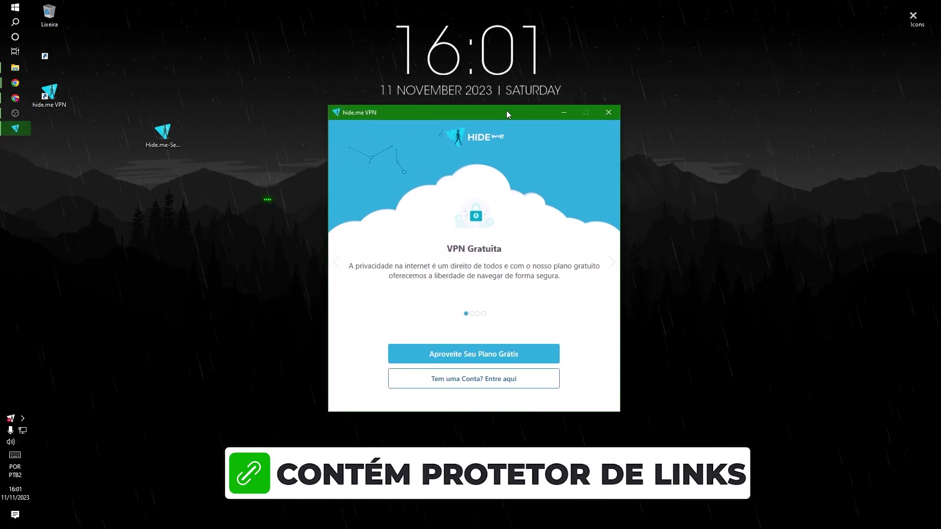
pyautogui.click(493, 356)
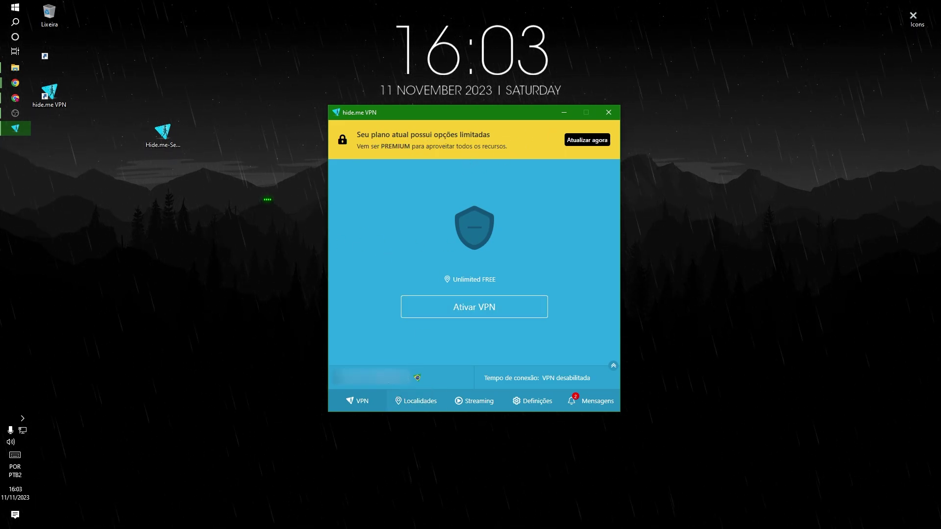
# - Look through the hide.me location list and activate the VPN on the Unlimited FREE location
pyautogui.click(417, 403)
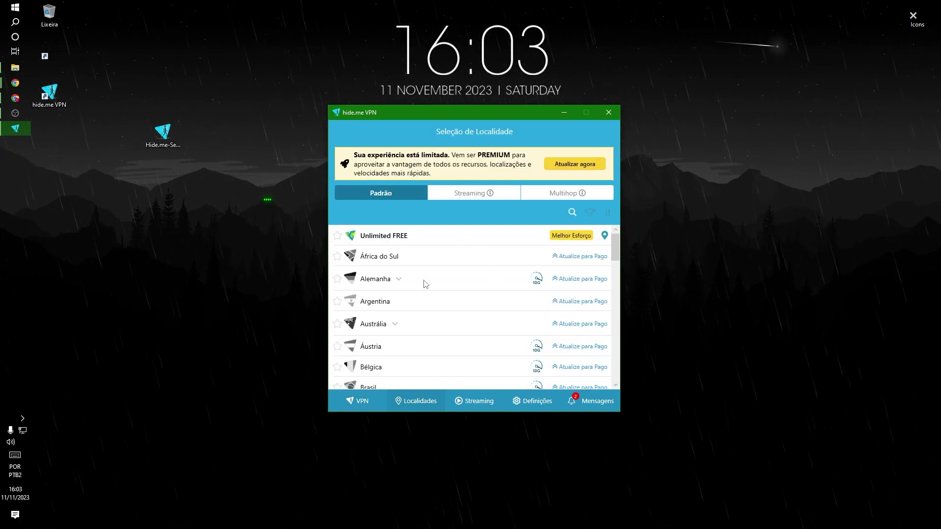
pyautogui.scroll(-5, 461, 310)
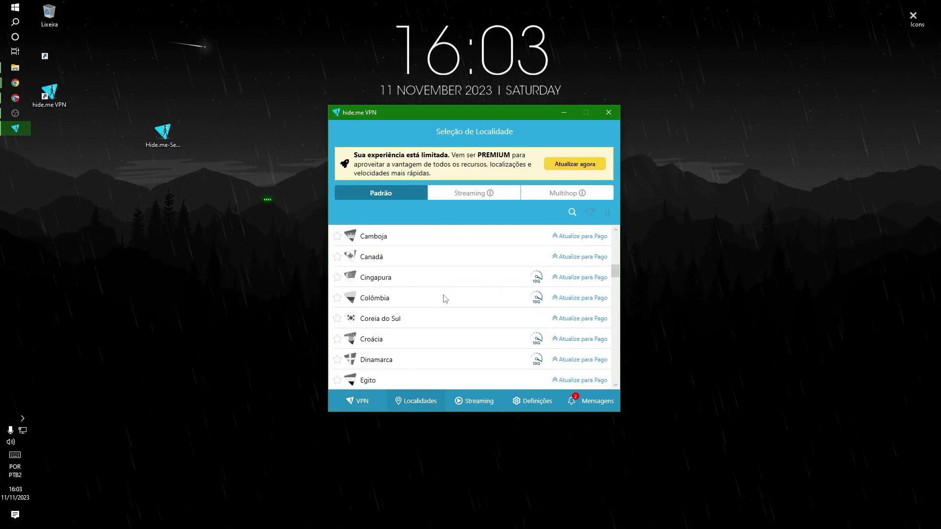
pyautogui.scroll(5, 460, 313)
pyautogui.scroll(3, 460, 316)
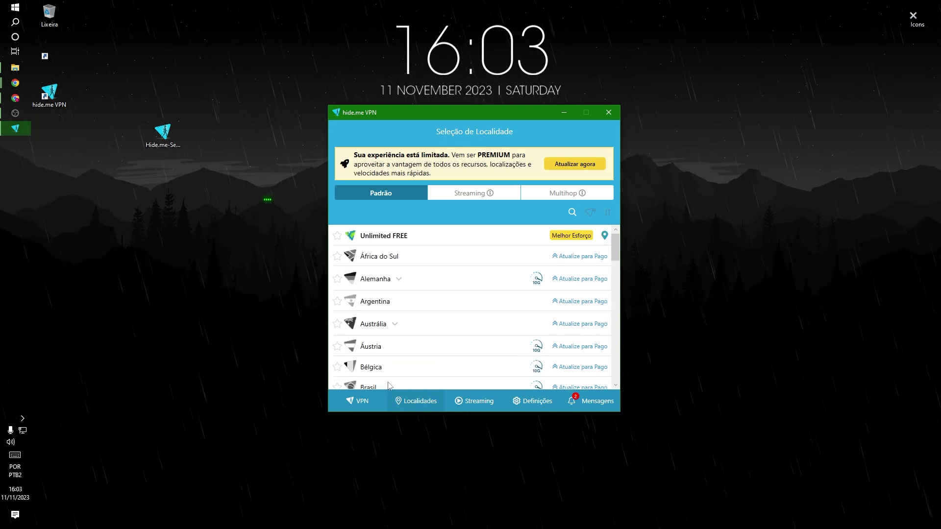
pyautogui.click(361, 401)
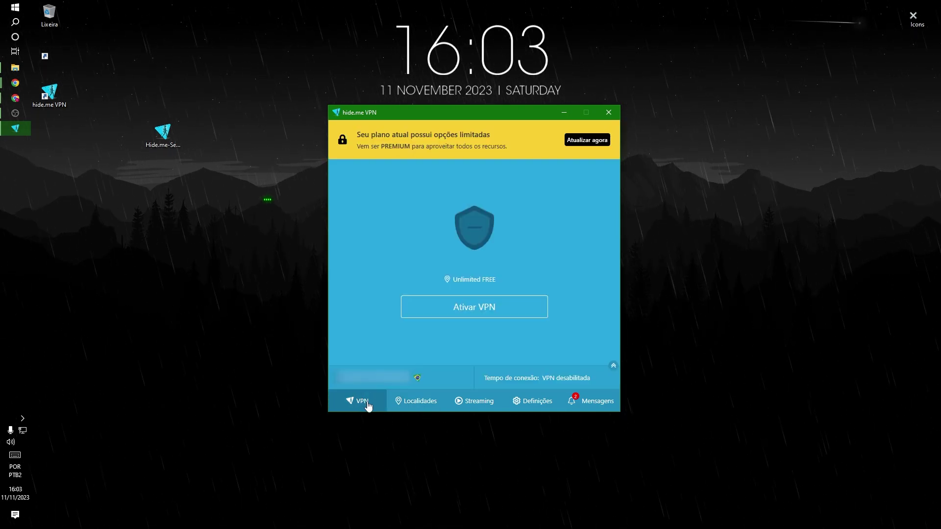
pyautogui.click(496, 311)
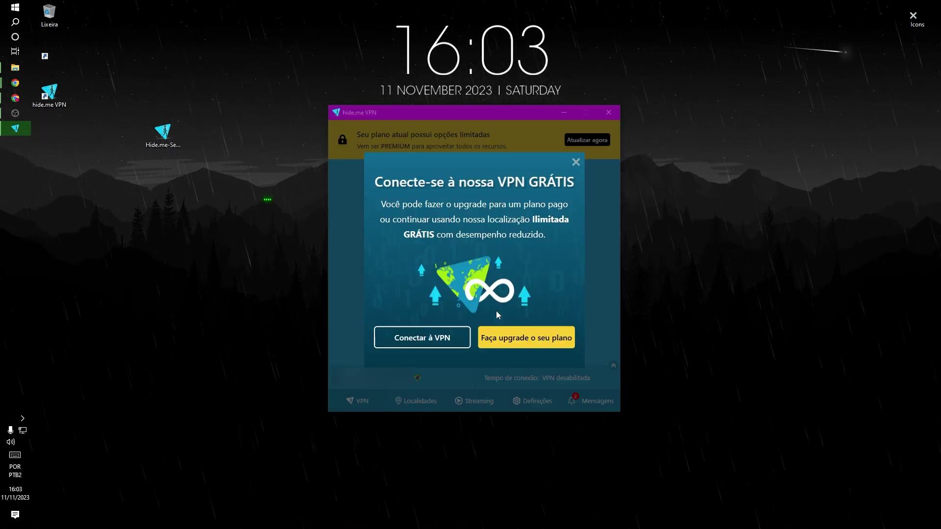
pyautogui.click(434, 338)
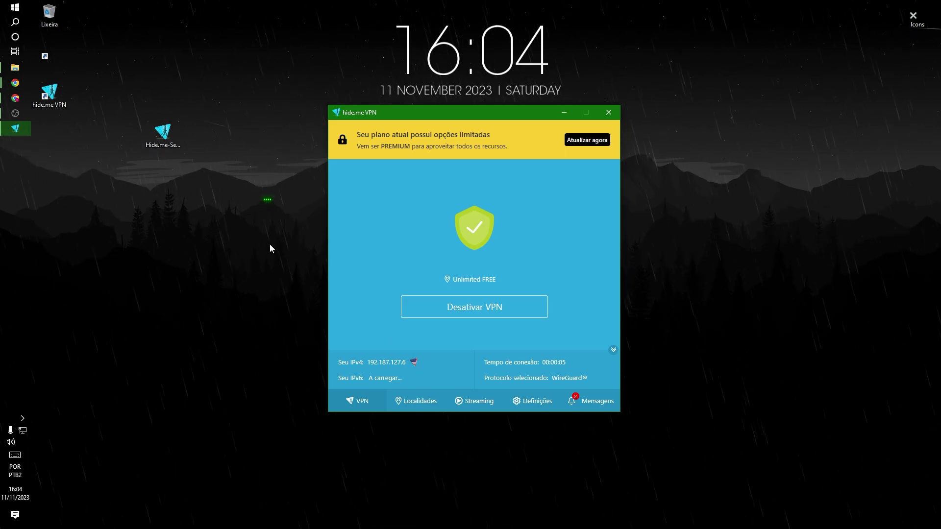
# - Switch to Chrome and reload the ipaddress.my page to check the connection's country and city
pyautogui.hotkey('alt', 'Tab')
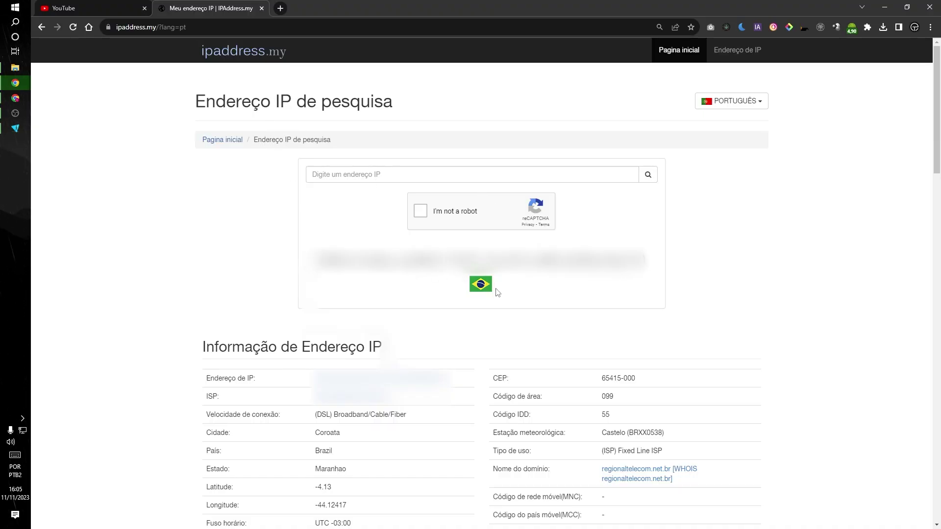
pyautogui.click(72, 26)
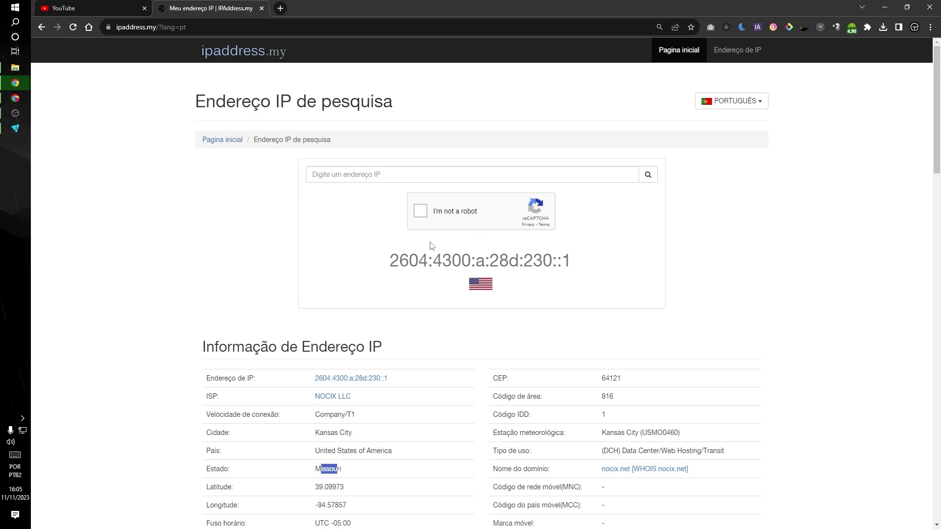
# - Reload the YouTube home page, examine its recommended, Shorts and trending videos, and minimize the browser
pyautogui.hotkey('ctrl', 'shift', 'Tab')
pyautogui.press('F5')
pyautogui.scroll(-5, 369, 170)
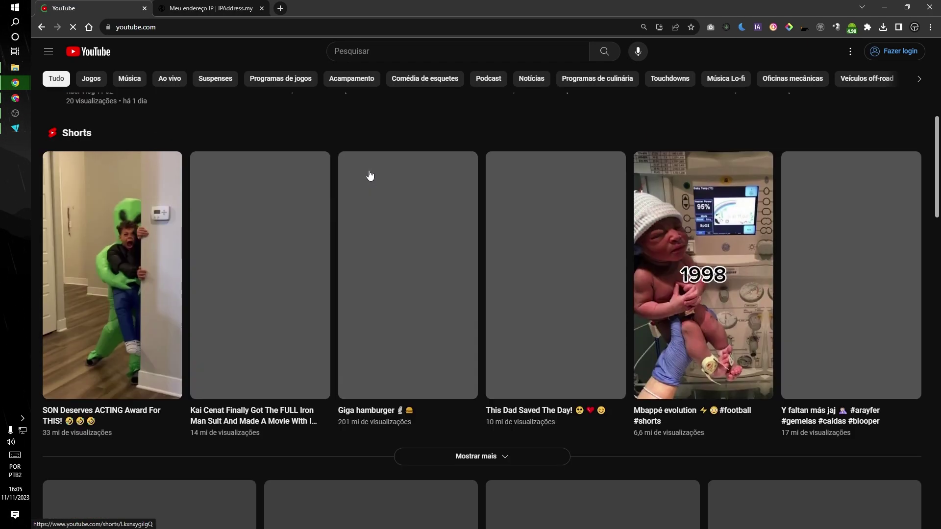
pyautogui.scroll(7, 370, 175)
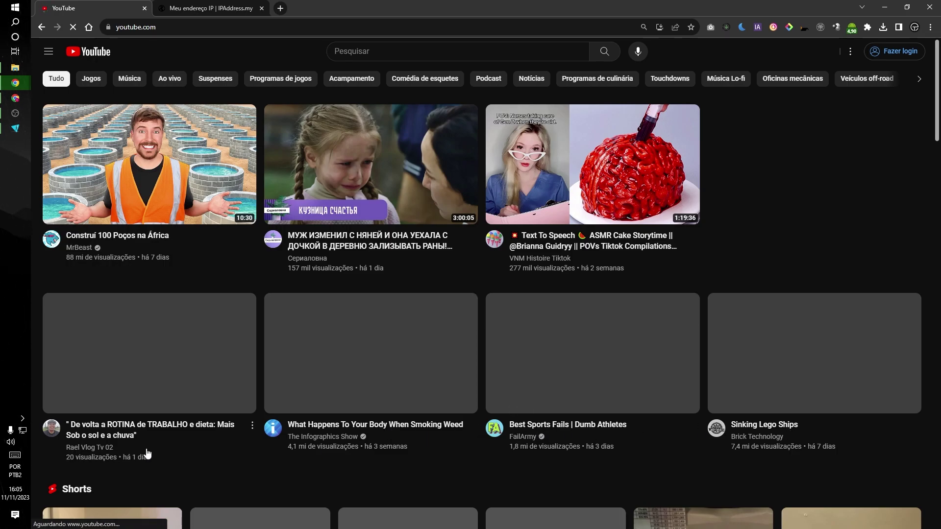
pyautogui.scroll(-12, 170, 453)
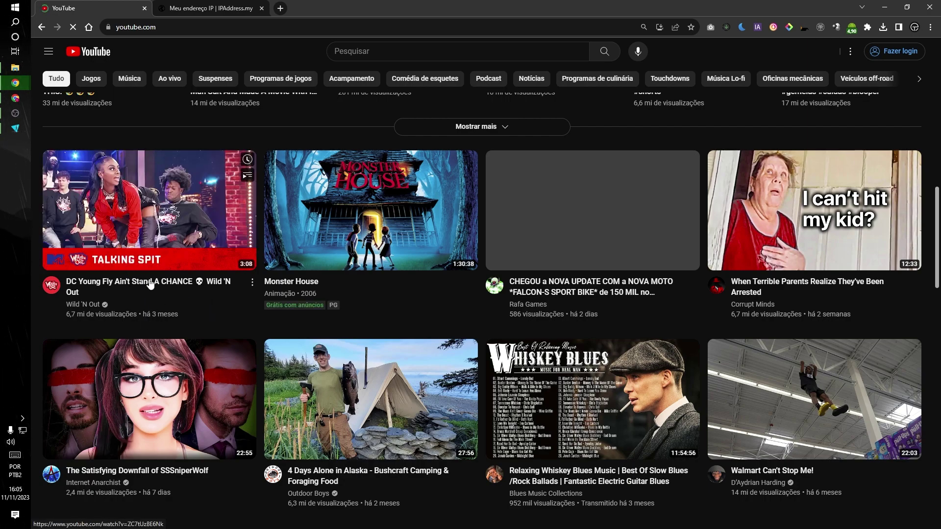
pyautogui.scroll(-3, 667, 291)
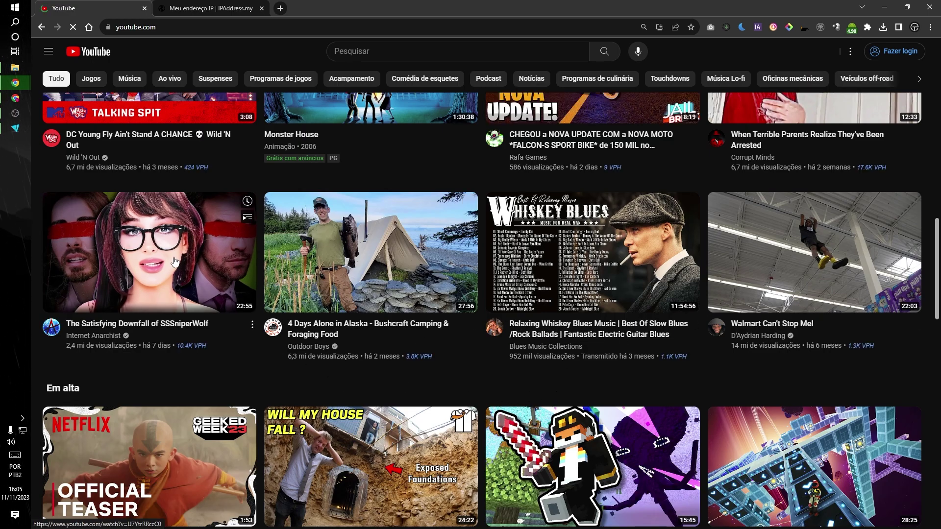
pyautogui.scroll(-8, 671, 476)
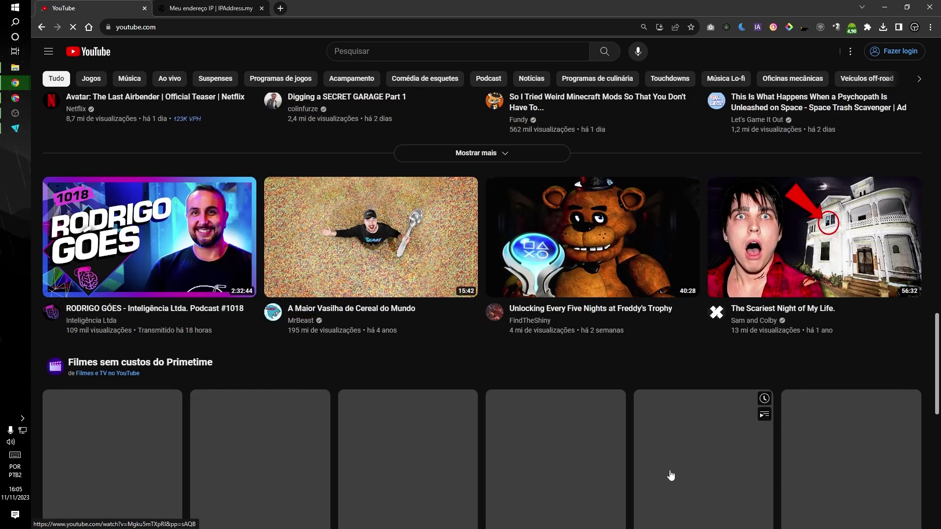
pyautogui.click(886, 8)
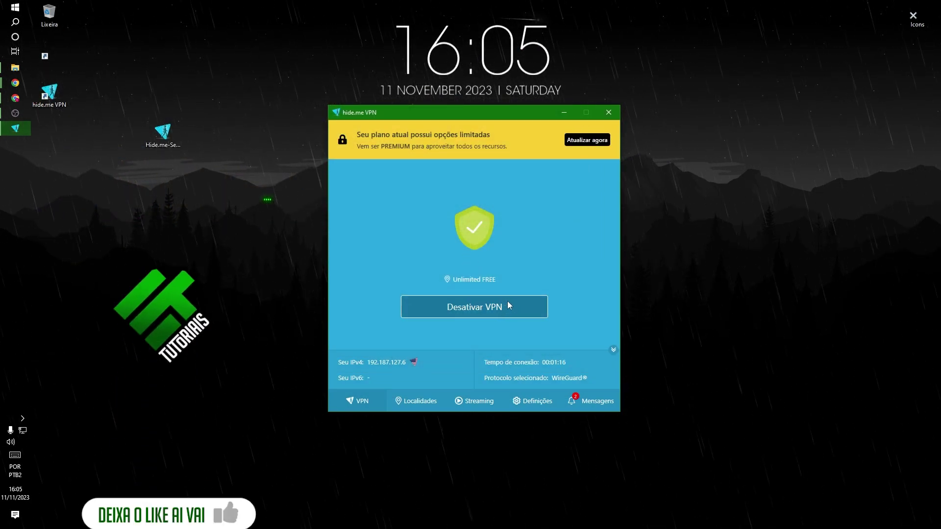
# - Deactivate the hide.me VPN, close its window and quit the program still running in the background
pyautogui.click(498, 307)
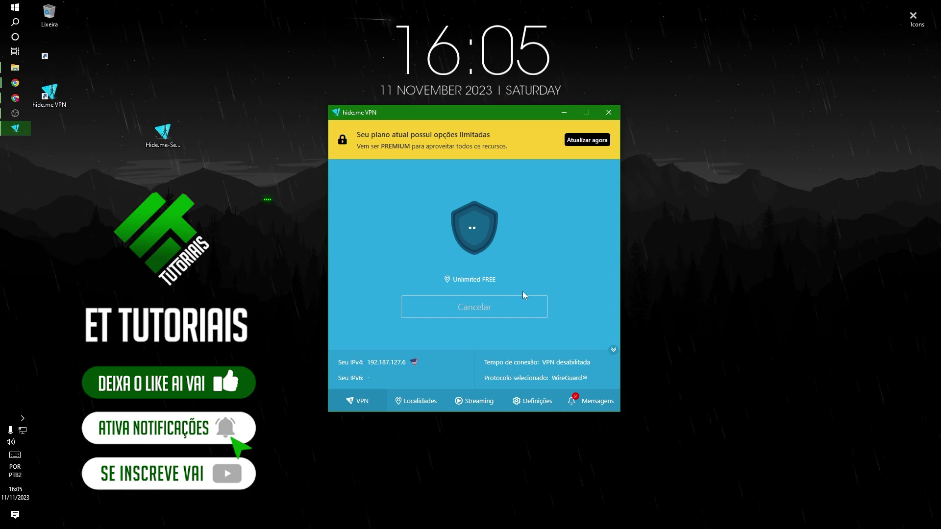
pyautogui.click(608, 112)
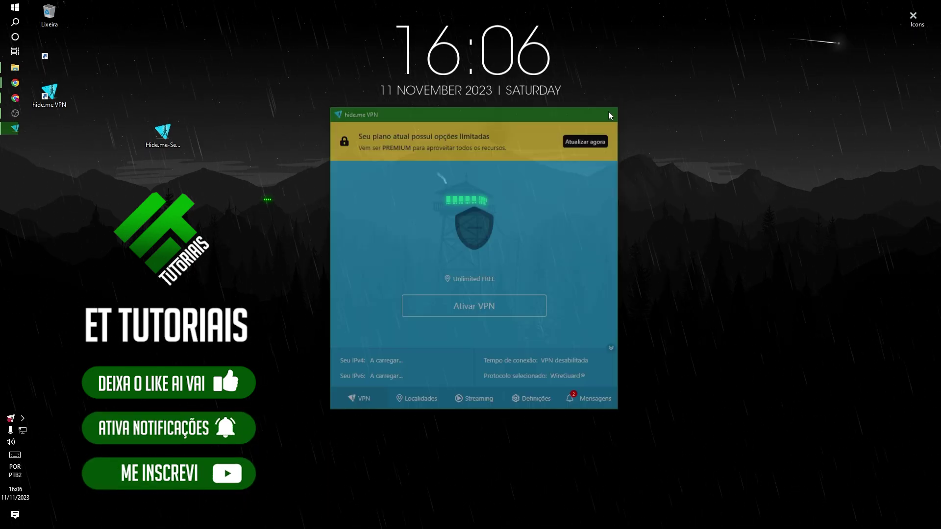
pyautogui.click(23, 418)
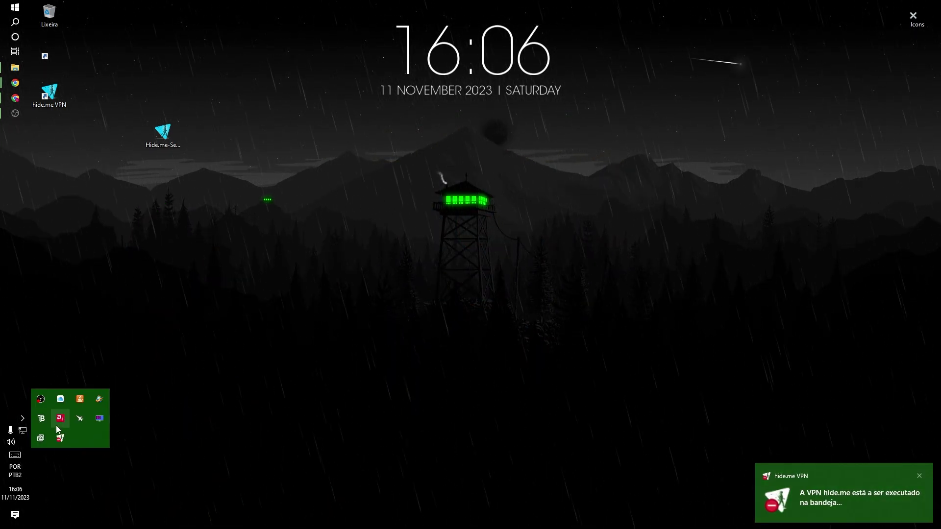
pyautogui.rightClick(60, 437)
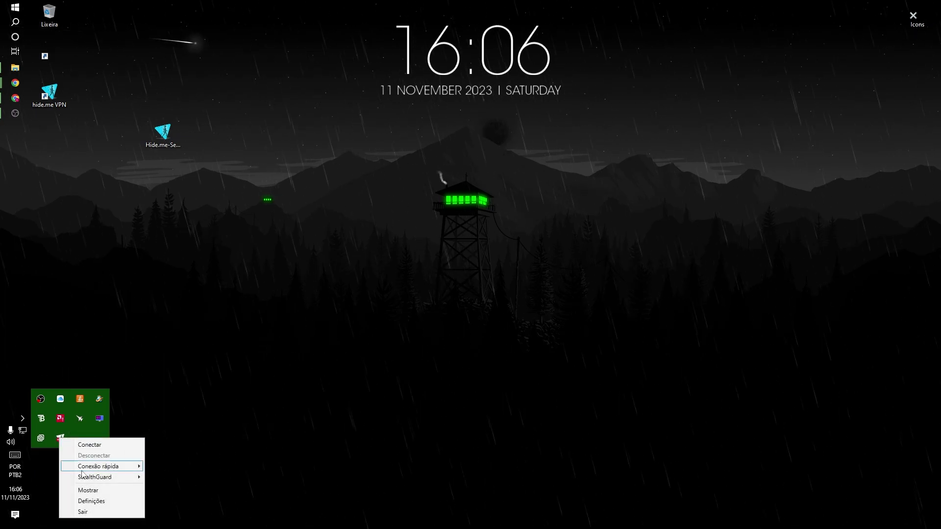
pyautogui.click(83, 512)
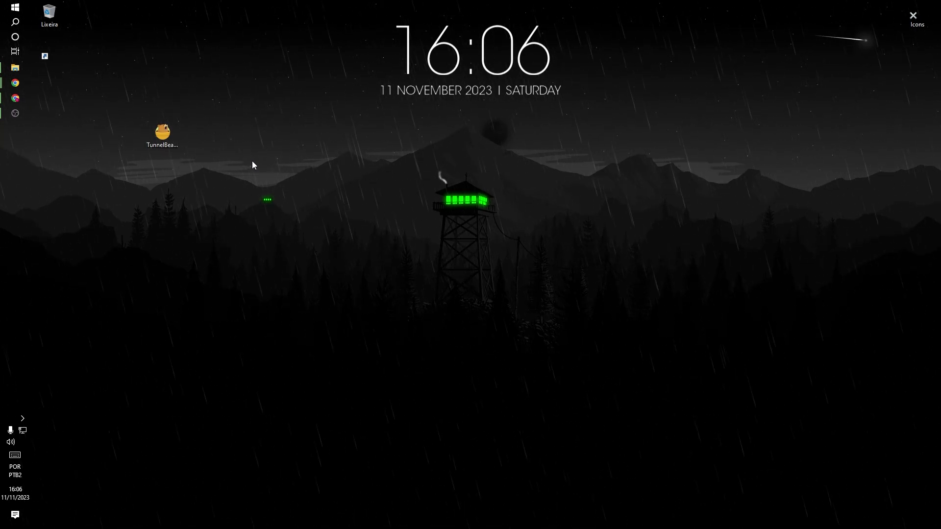
# - Run the TunnelBear installer from the desktop and install version 4.8 in C:\Program Files (x86)\TunnelBear
pyautogui.click(161, 131)
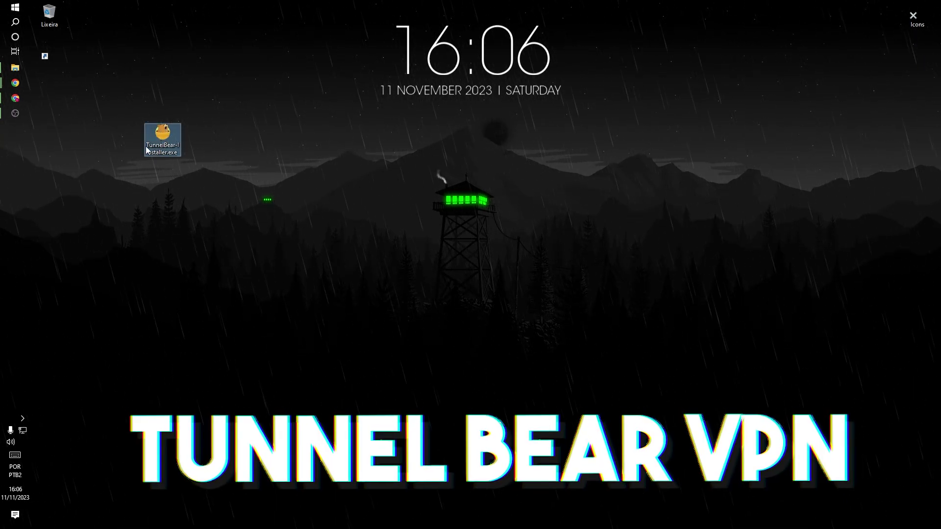
pyautogui.moveTo(169, 137)
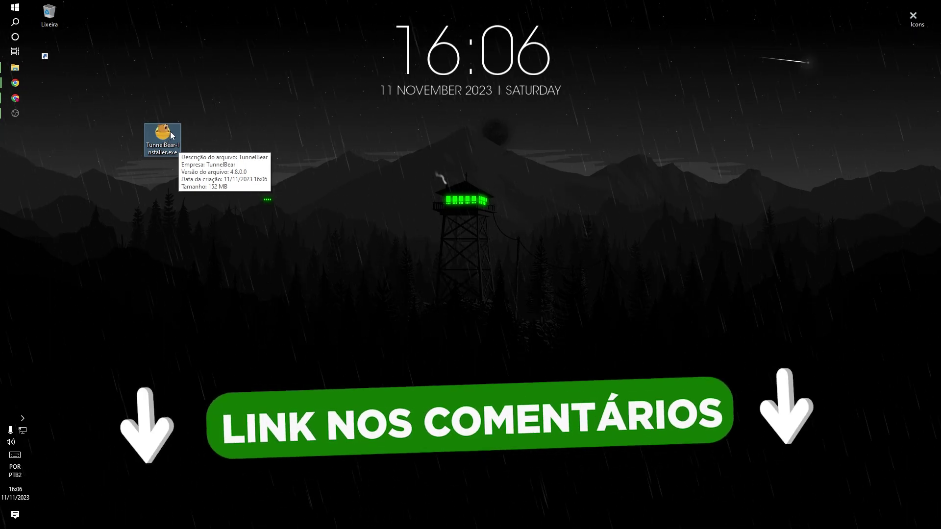
pyautogui.doubleClick(171, 136)
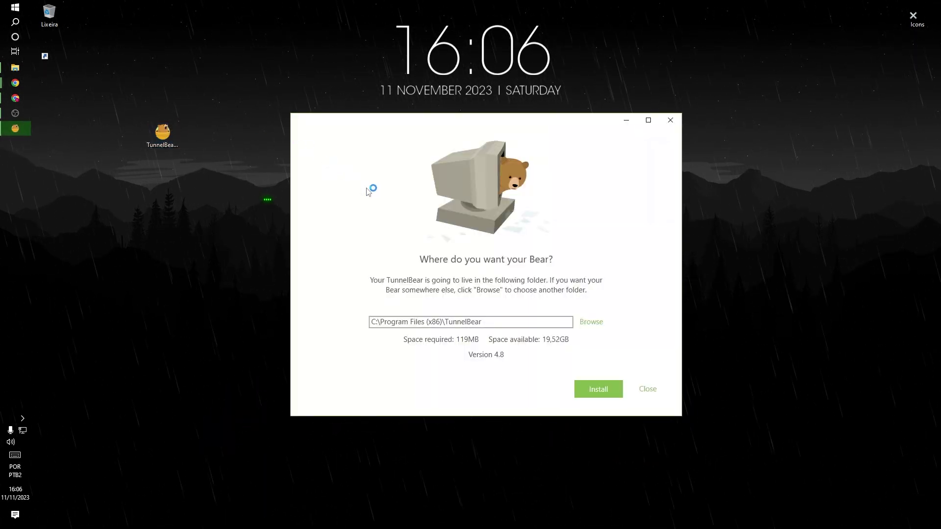
pyautogui.click(615, 391)
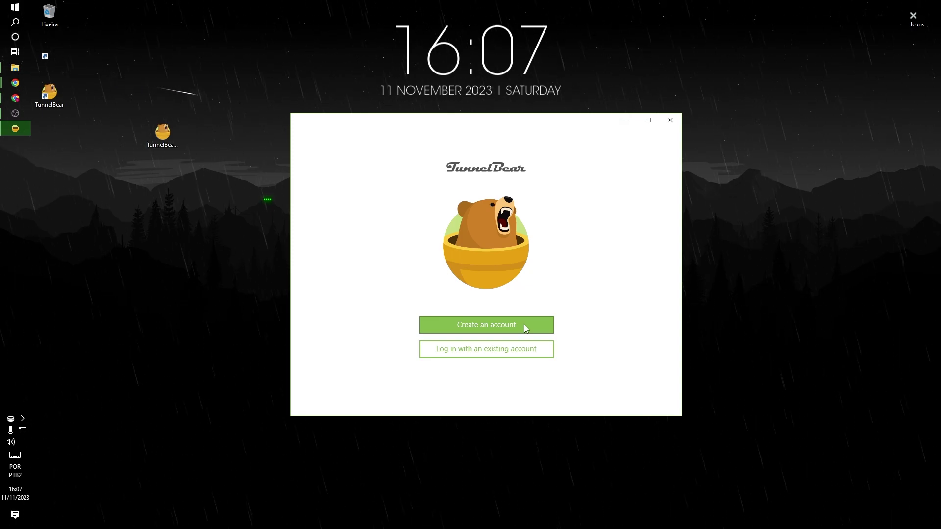
# - Log in to TunnelBear with an existing account, filling in the account email and password
pyautogui.click(500, 358)
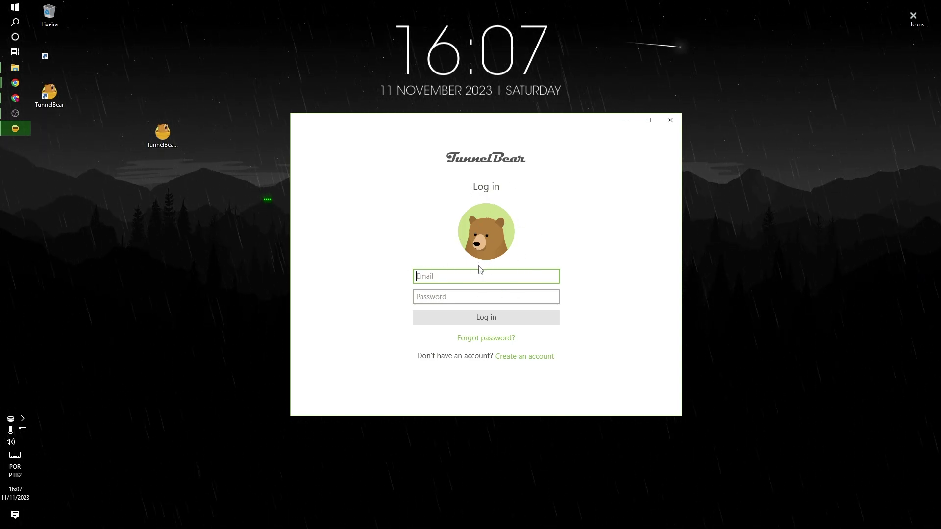
pyautogui.hotkey('ctrl', 'alt', 'a')
pyautogui.click(494, 317)
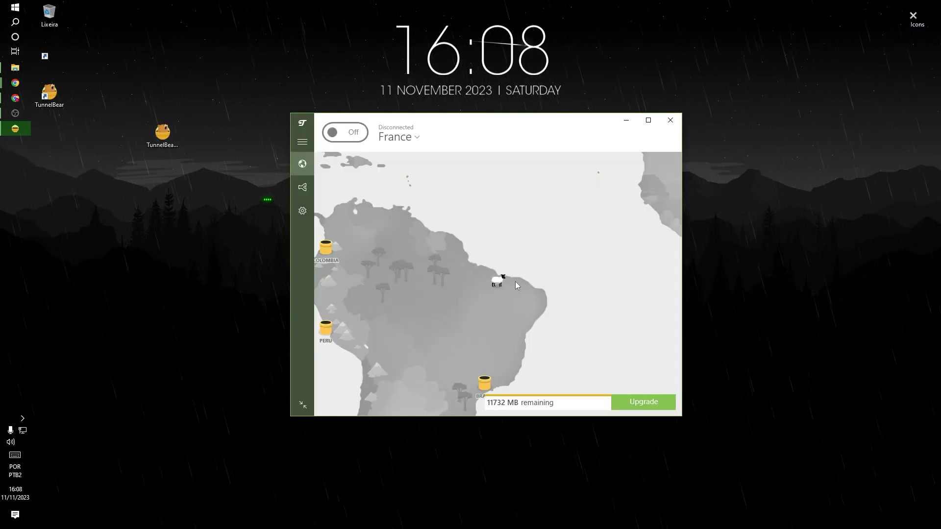
# - Examine the available TunnelBear countries in the location list and on the map across the Americas, Europe and Asia
pyautogui.click(412, 137)
pyautogui.moveTo(373, 196); pyautogui.dragTo(373, 290)
pyautogui.click(420, 256)
pyautogui.scroll(5, 441, 267)
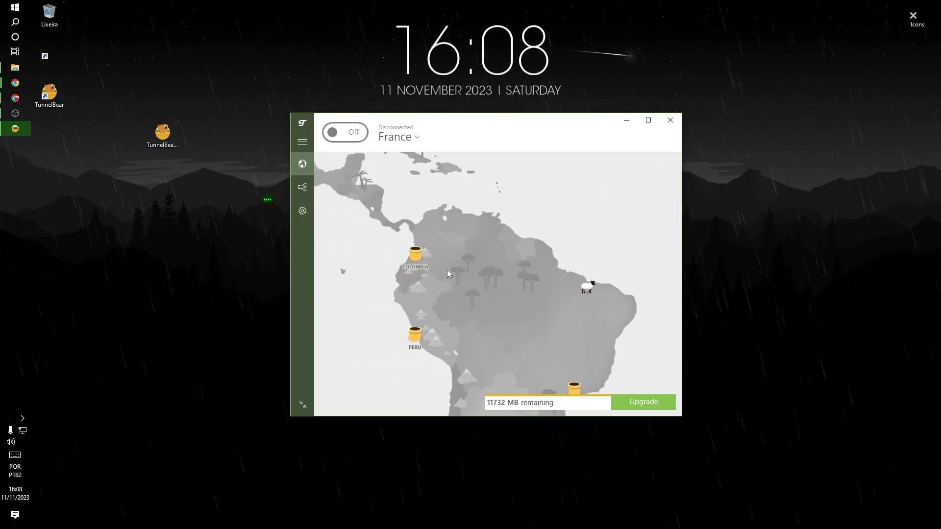
pyautogui.scroll(10, 450, 271)
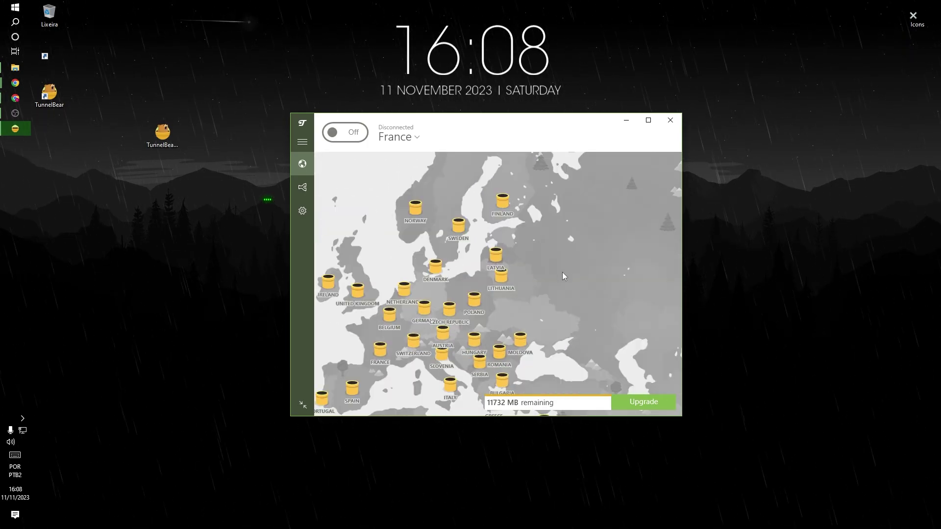
pyautogui.scroll(10, 576, 257)
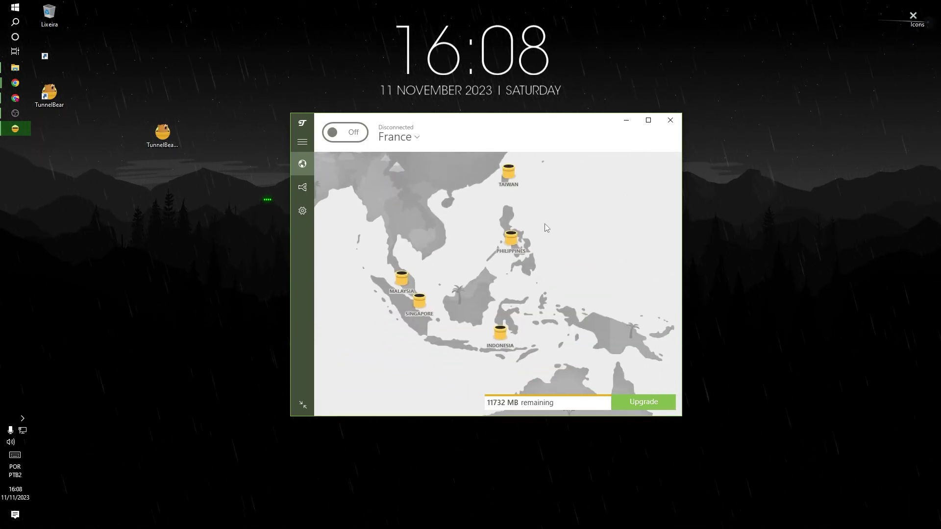
pyautogui.moveTo(542, 229); pyautogui.dragTo(489, 137)
pyautogui.moveTo(563, 196); pyautogui.dragTo(585, 415)
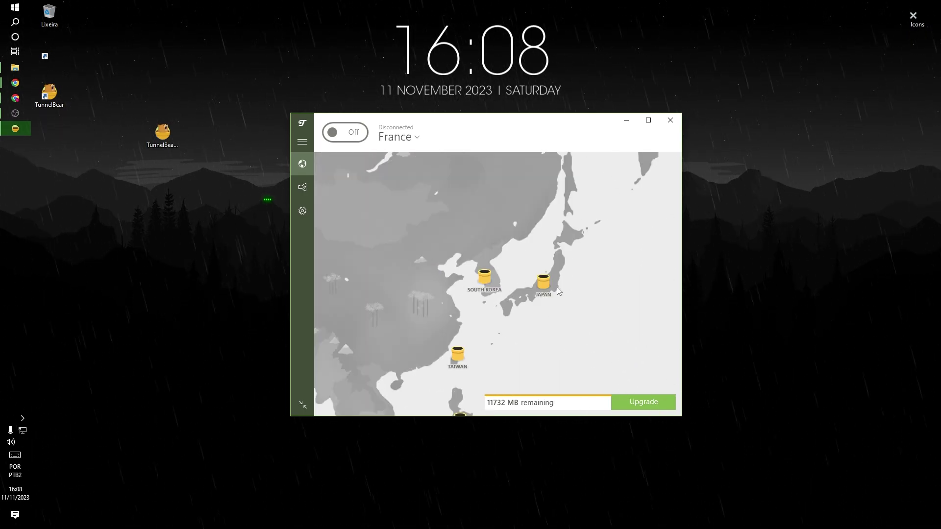
pyautogui.moveTo(567, 294); pyautogui.dragTo(674, 348)
pyautogui.moveTo(343, 245); pyautogui.dragTo(676, 274)
pyautogui.moveTo(343, 294); pyautogui.dragTo(637, 314)
pyautogui.moveTo(430, 327); pyautogui.dragTo(626, 195)
pyautogui.moveTo(446, 411); pyautogui.dragTo(510, 245)
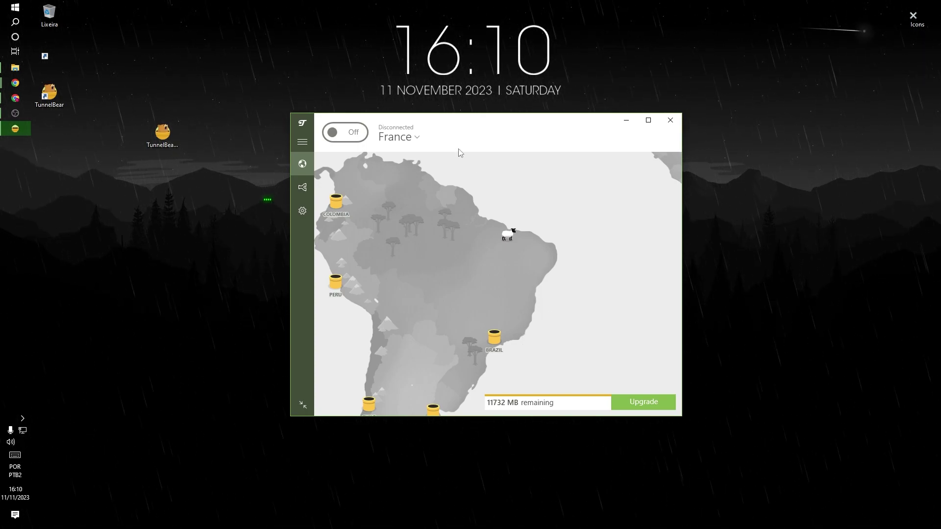
pyautogui.moveTo(419, 223); pyautogui.dragTo(536, 248)
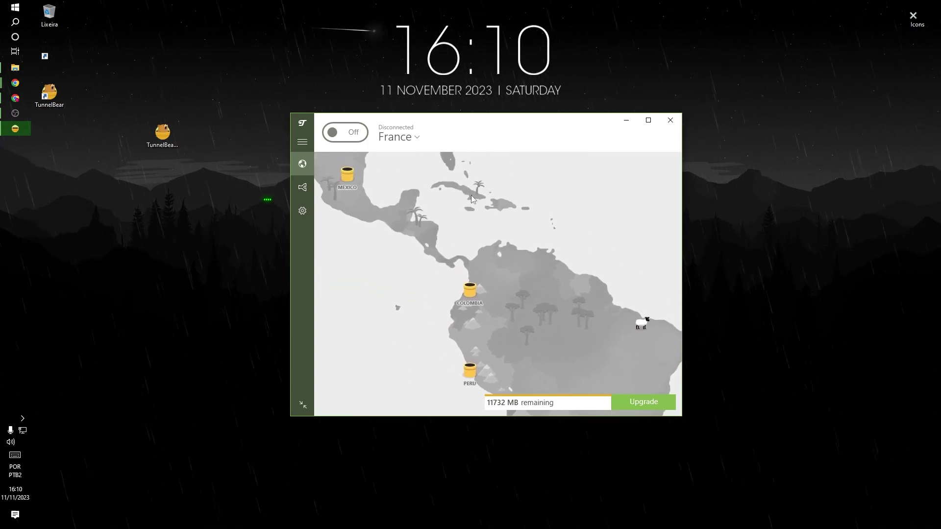
pyautogui.moveTo(471, 197); pyautogui.dragTo(519, 336)
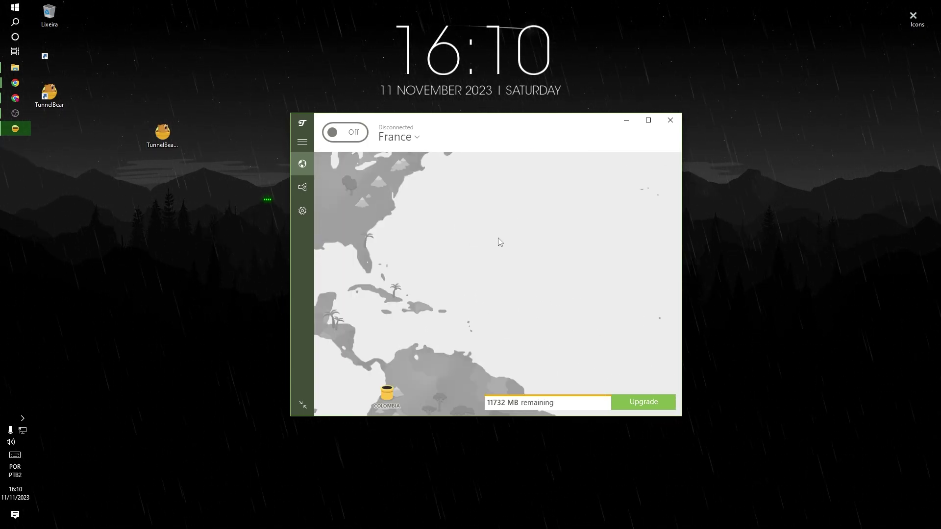
pyautogui.moveTo(500, 240); pyautogui.dragTo(457, 193)
pyautogui.moveTo(451, 230); pyautogui.dragTo(535, 416)
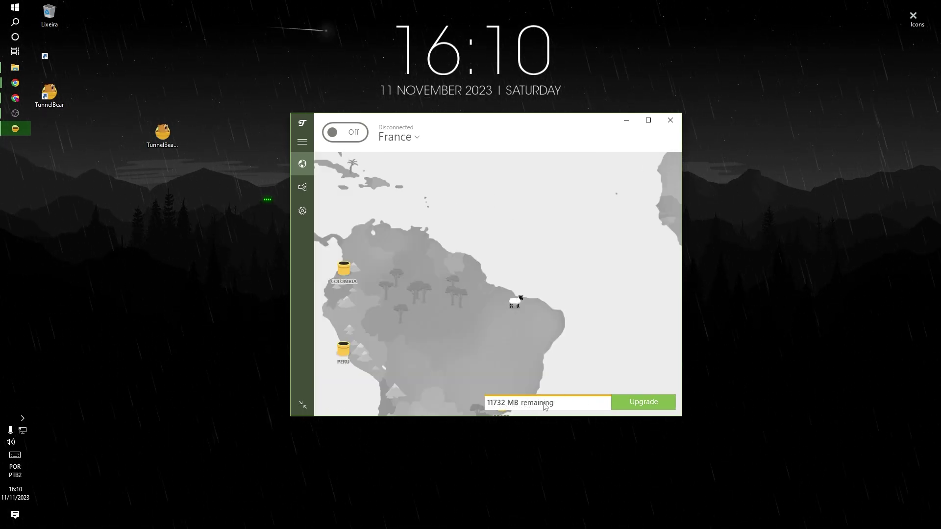
pyautogui.moveTo(549, 373); pyautogui.dragTo(532, 339)
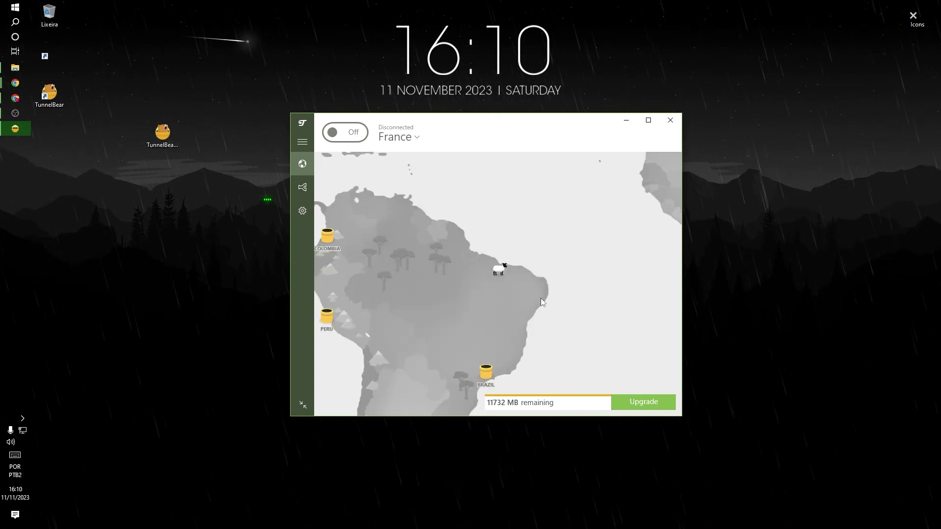
# - Connect the VPN to the Spain tunnel on the map and dismiss the connection notification
pyautogui.moveTo(542, 204); pyautogui.dragTo(481, 282)
pyautogui.scroll(-3, 621, 246)
pyautogui.scroll(3, 445, 261)
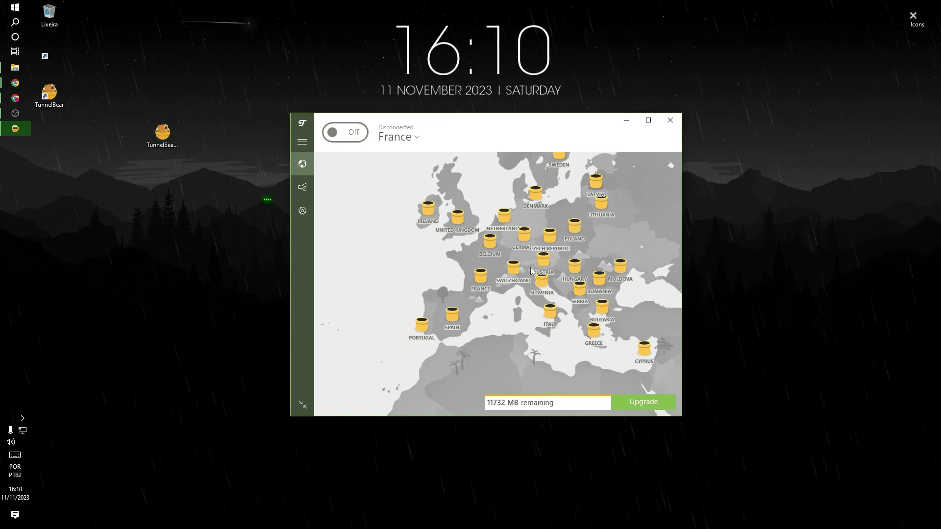
pyautogui.click(451, 315)
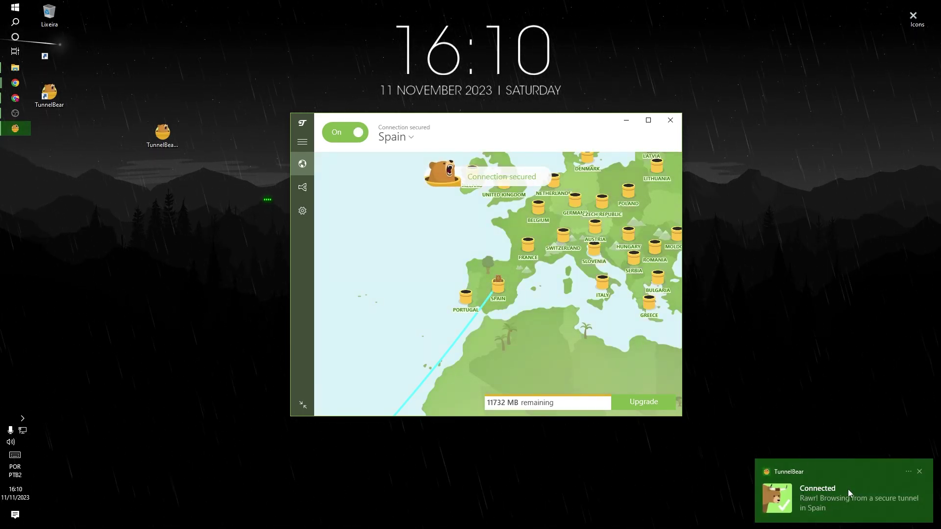
pyautogui.click(919, 471)
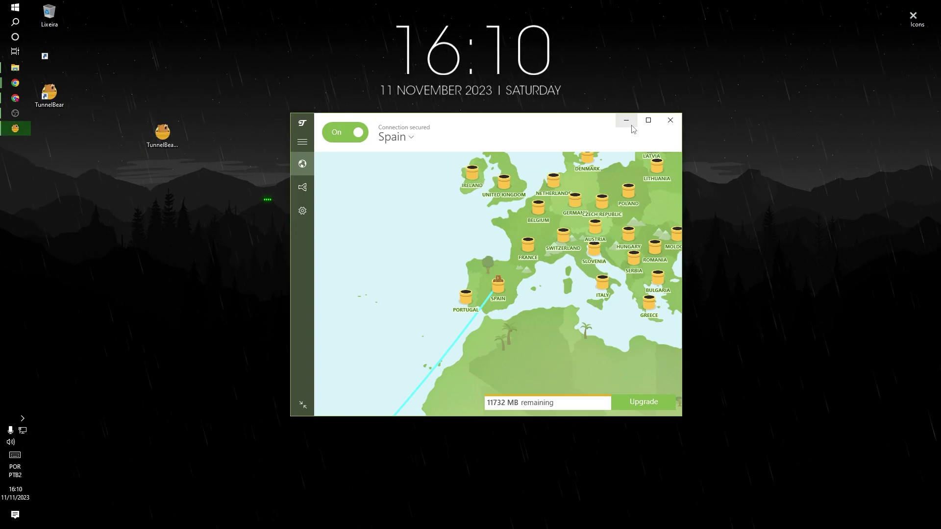
# - Minimize the TunnelBear window and bring up the ipaddress.my page in Chrome
pyautogui.click(626, 120)
pyautogui.click(20, 133)
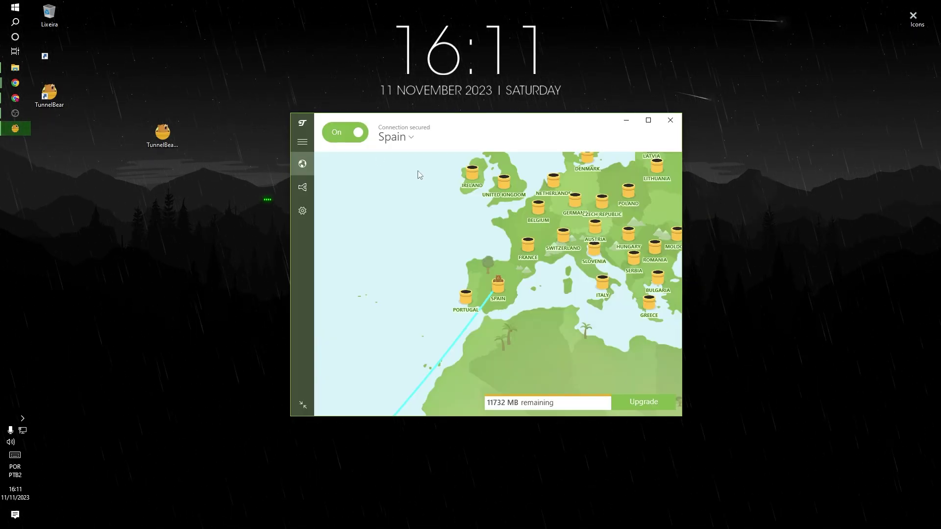
pyautogui.click(627, 121)
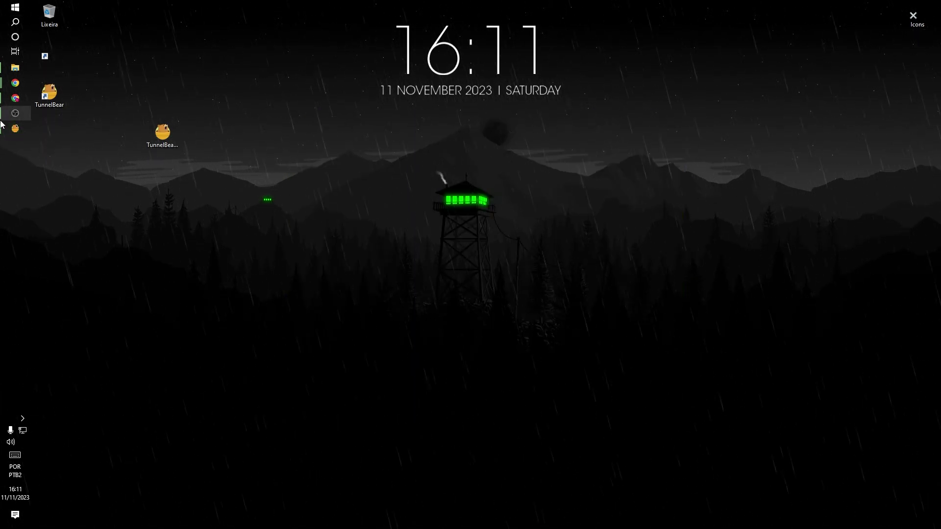
pyautogui.click(16, 83)
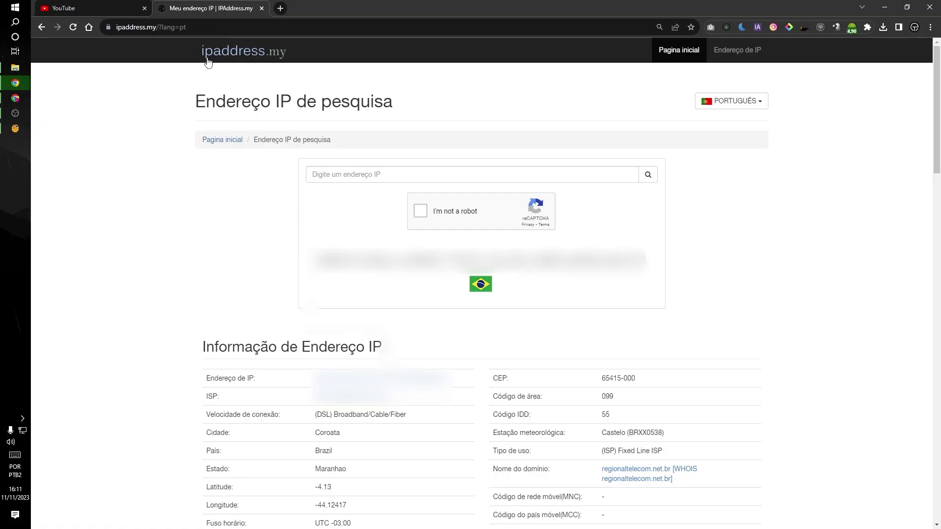